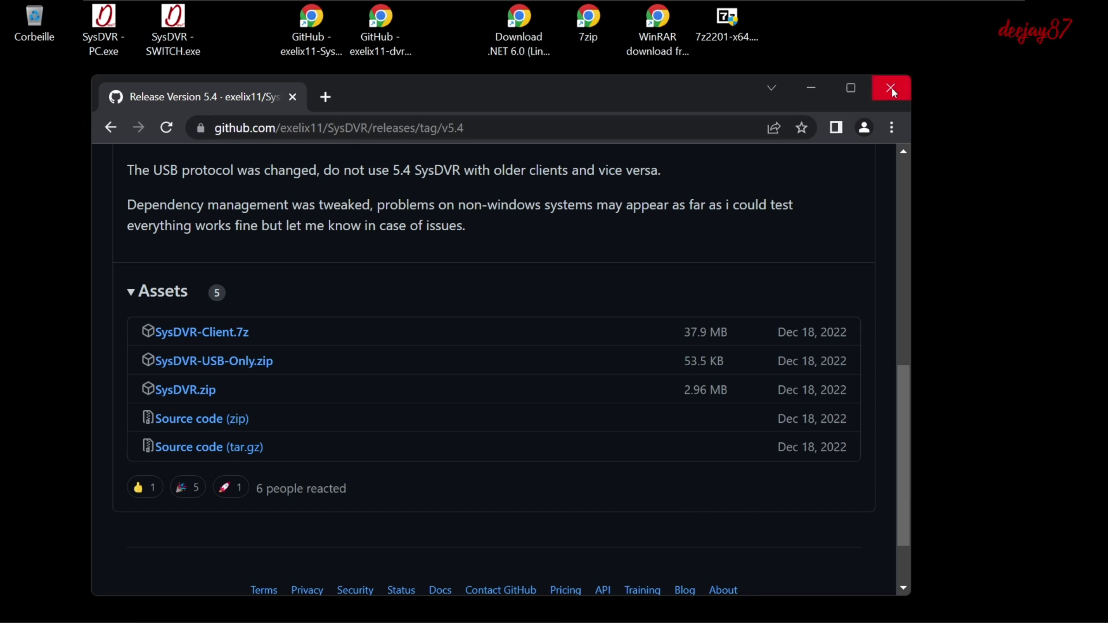
Open the dvr-patches repository on GitHub, view the assets of its Support for 16.0 release, and close the browser.
left_click(890, 88)
double_click(378, 32)
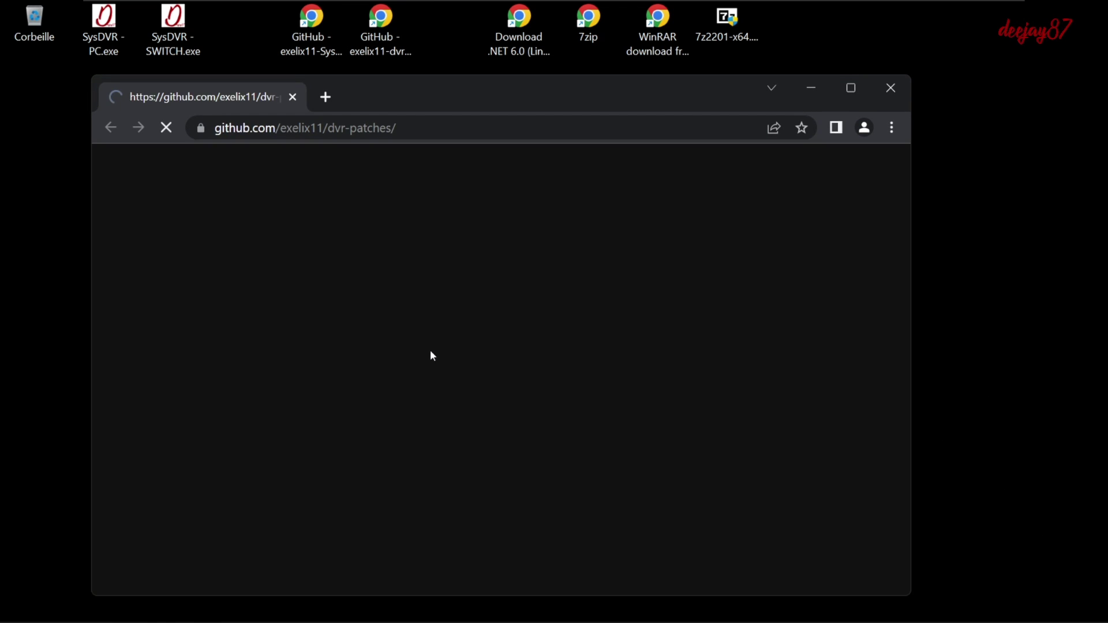
scroll(659, 460, "down", 5)
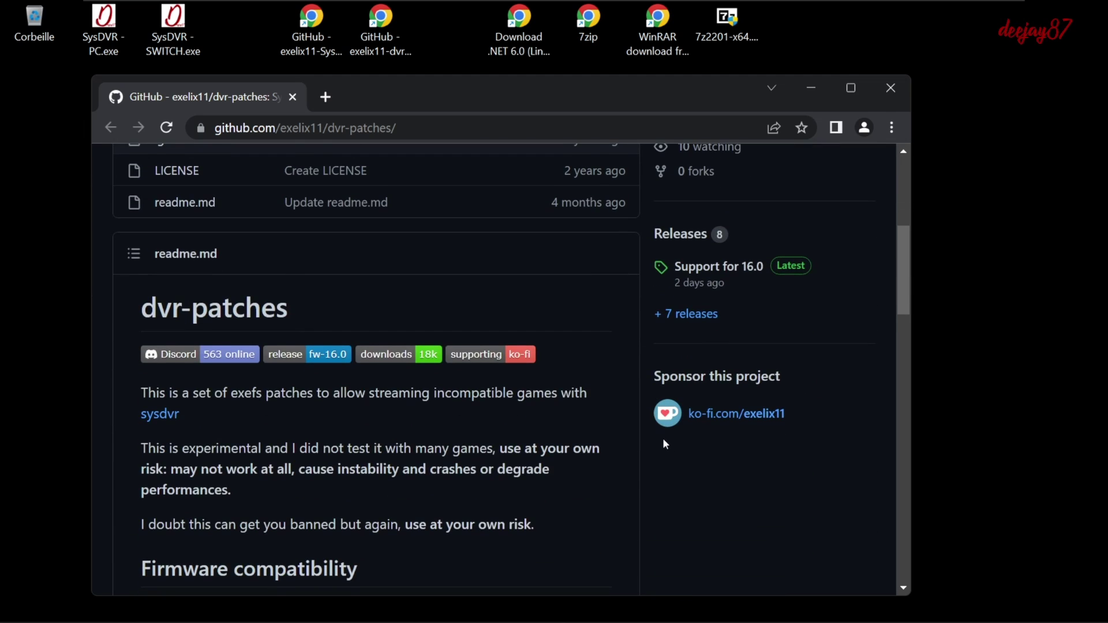
scroll(664, 440, "up", 2)
left_click(713, 359)
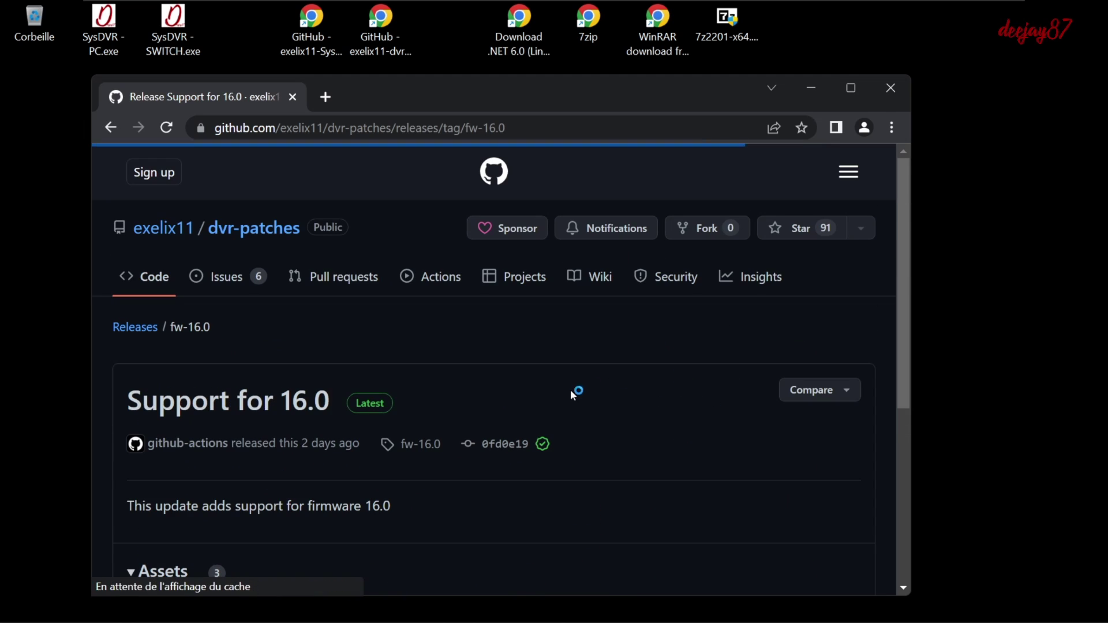
scroll(531, 398, "down", 5)
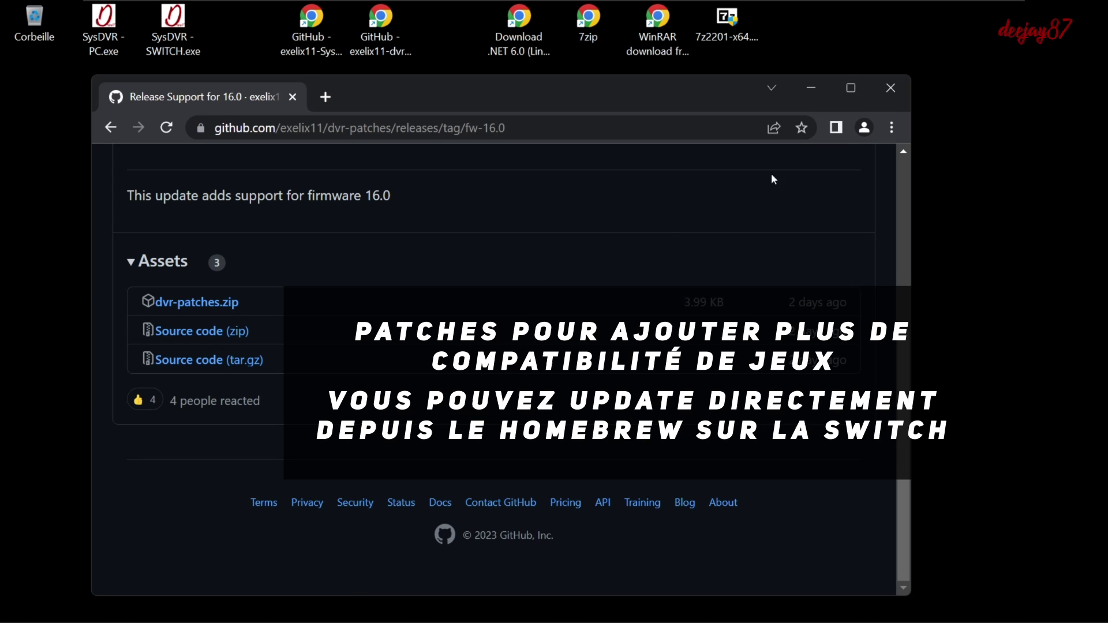
left_click(891, 89)
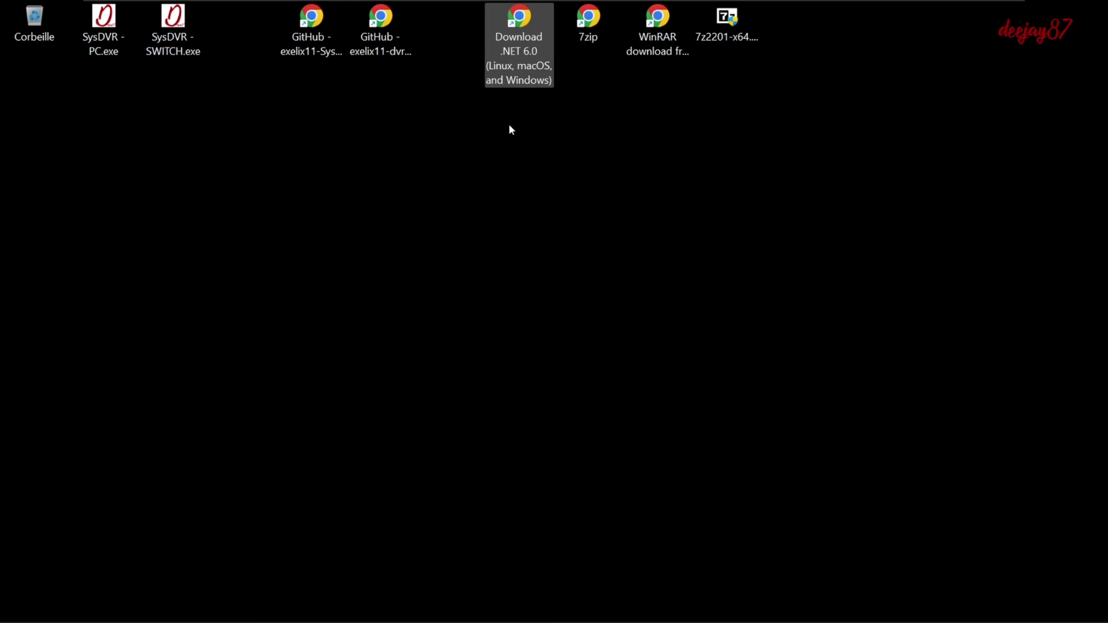
Open the .NET 6.0 download page, locate the Windows x64 installer for SDK 6.0.406, and close the browser.
double_click(520, 29)
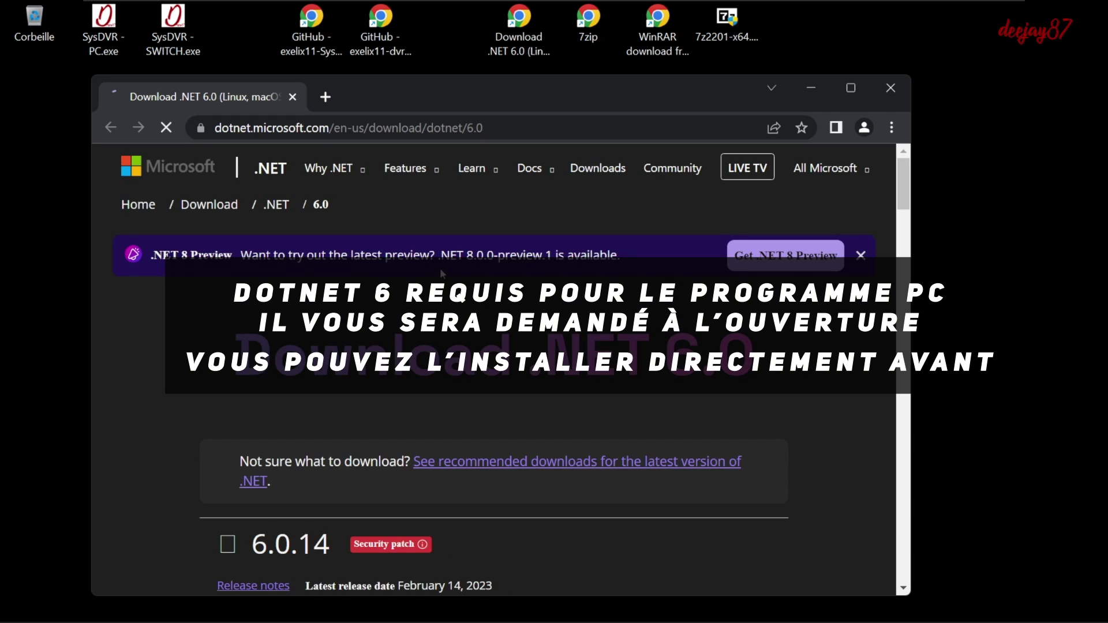
scroll(440, 268, "down", 5)
scroll(495, 393, "down", 8)
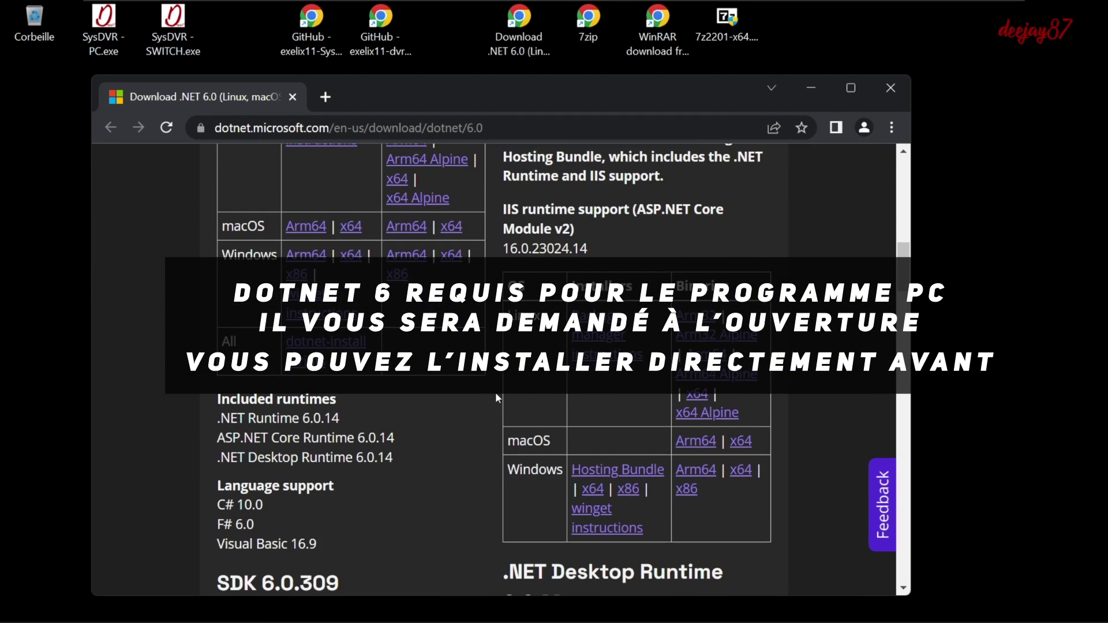
scroll(451, 400, "up", 5)
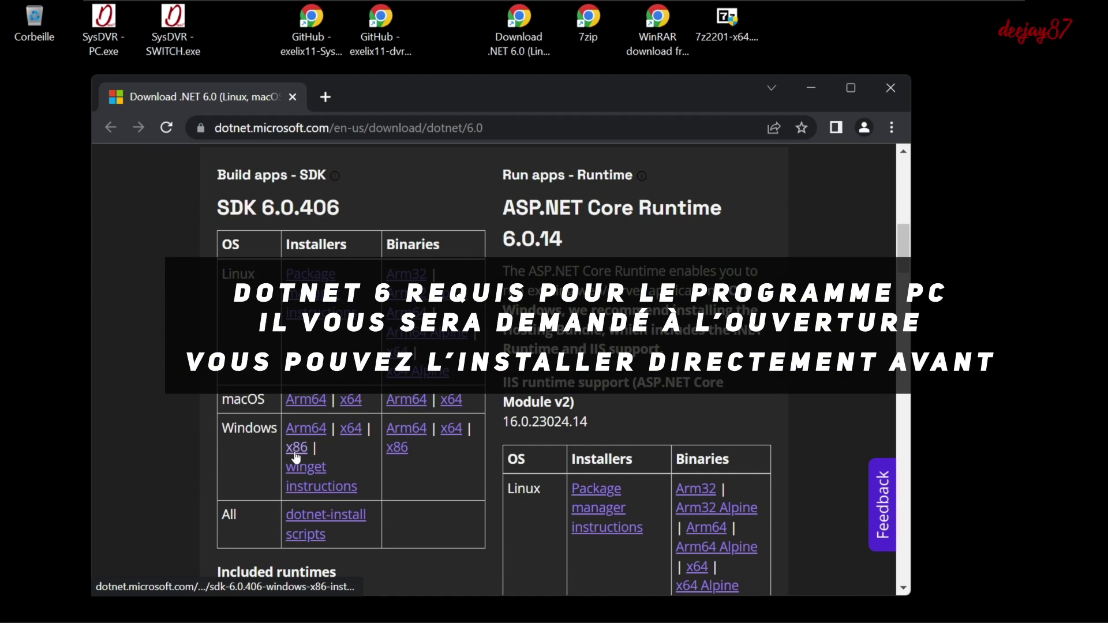
left_click(352, 432)
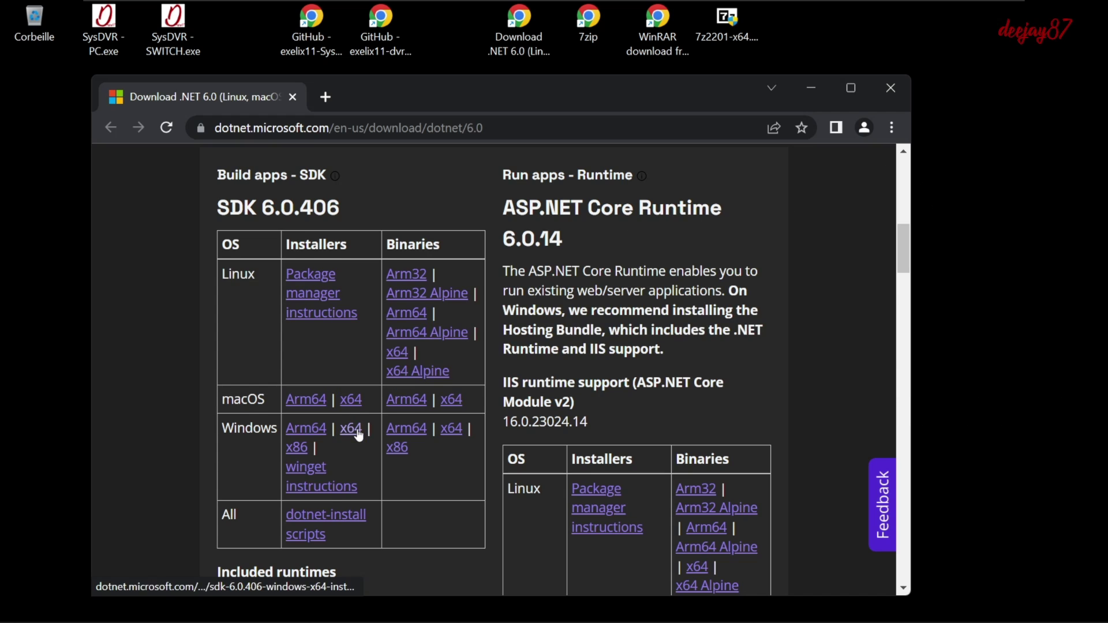
left_click(887, 85)
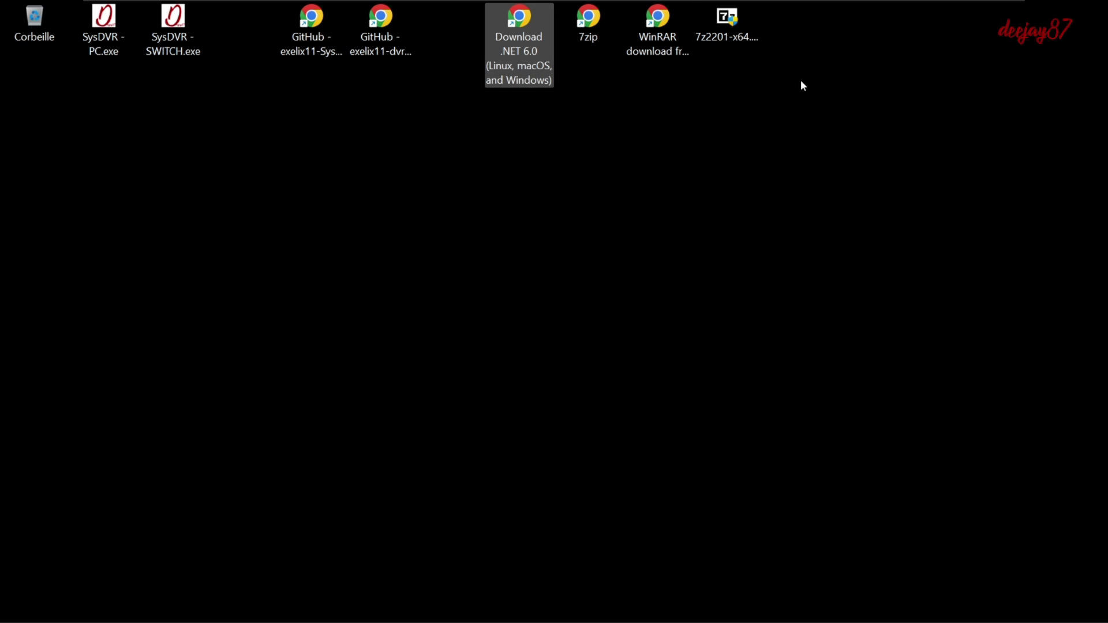
left_click(588, 26)
left_click(588, 26)
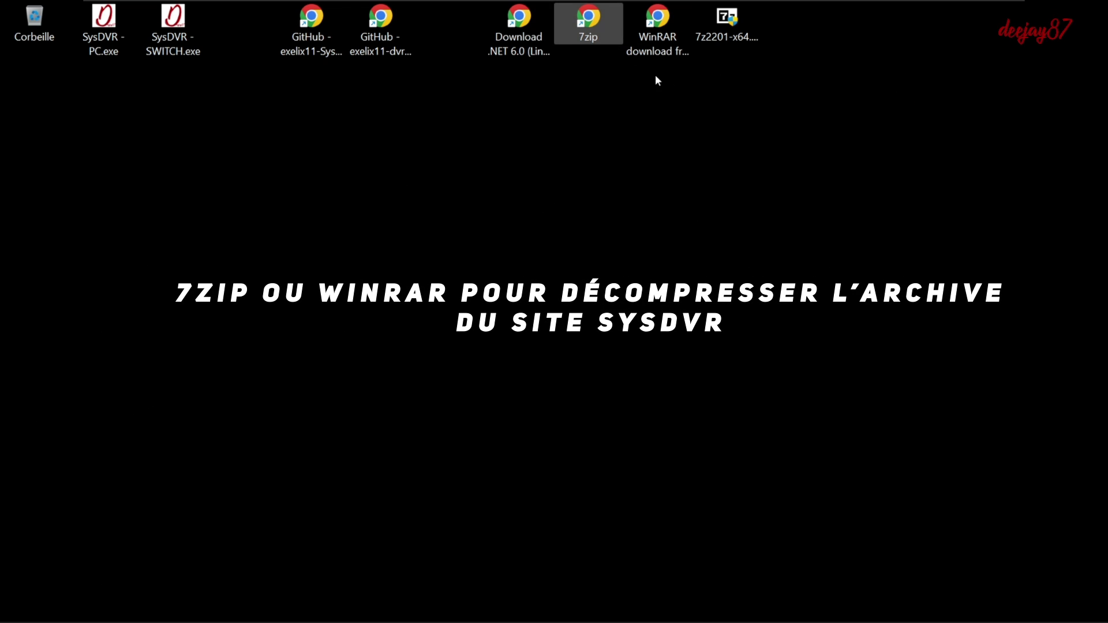
left_click(632, 23)
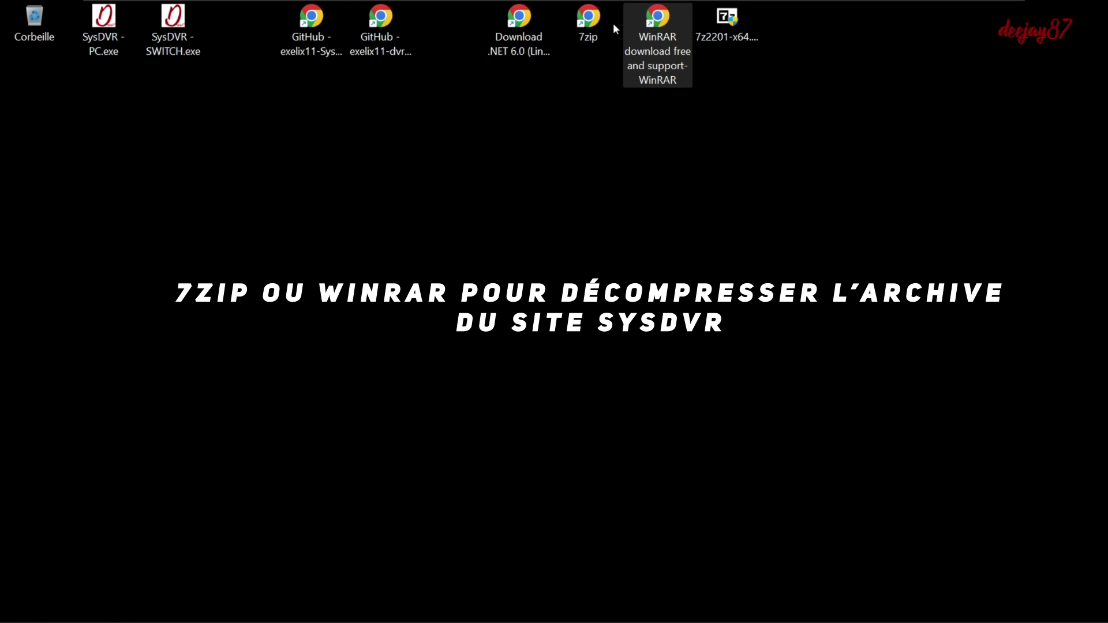
left_click(589, 23)
left_click(635, 23)
left_click(594, 23)
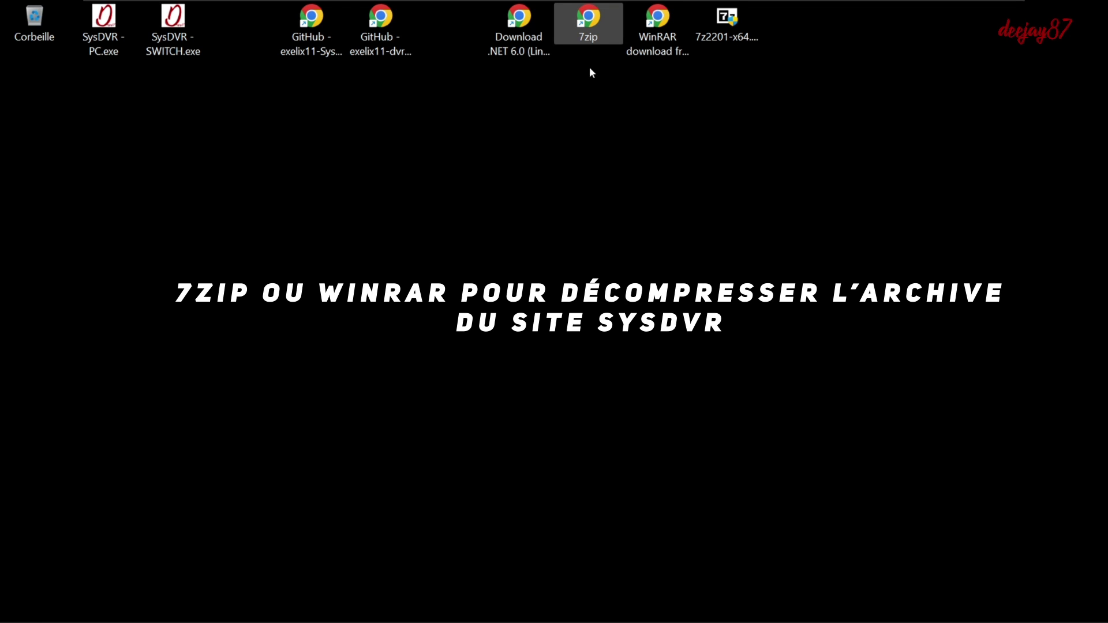
left_click(598, 108)
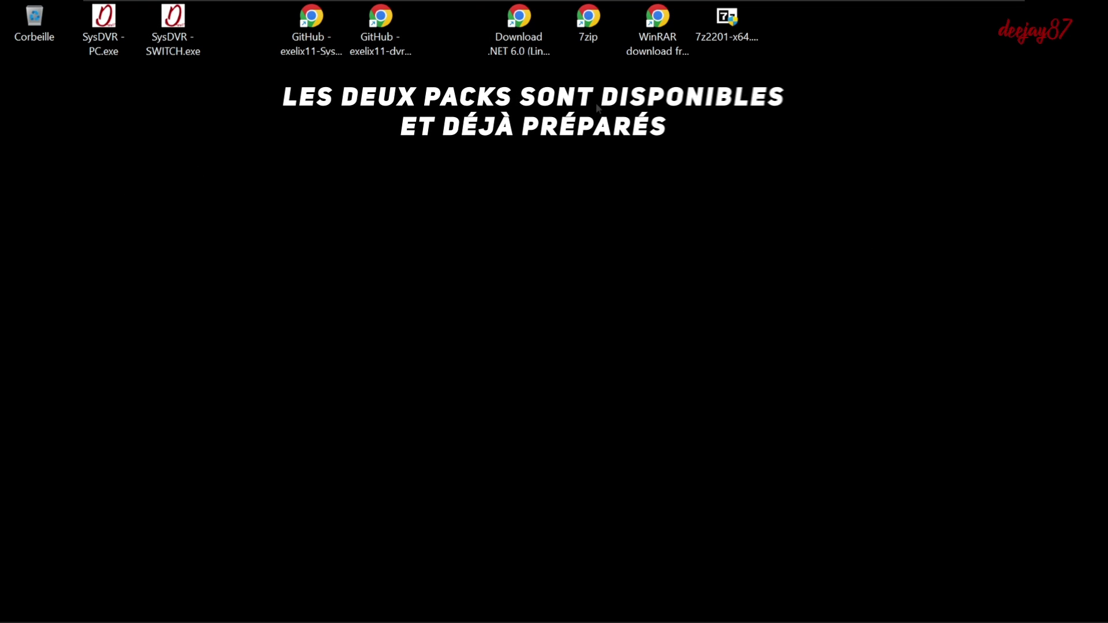
Run SysDVR - PC.exe and extract the PC client pack to the desktop (Bureau).
double_click(105, 17)
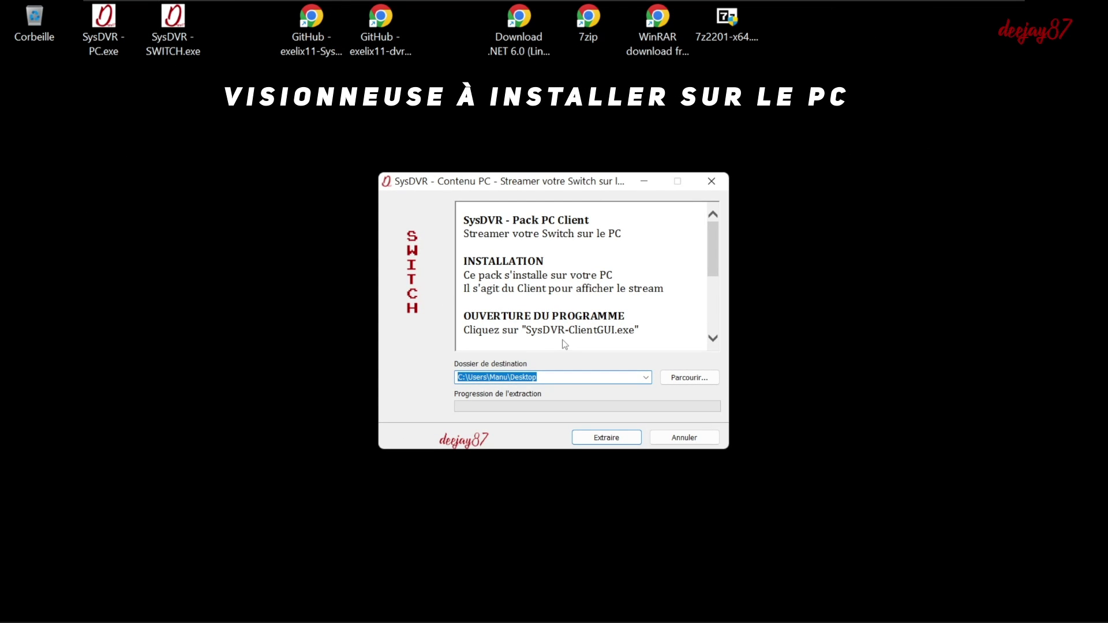
left_click(692, 382)
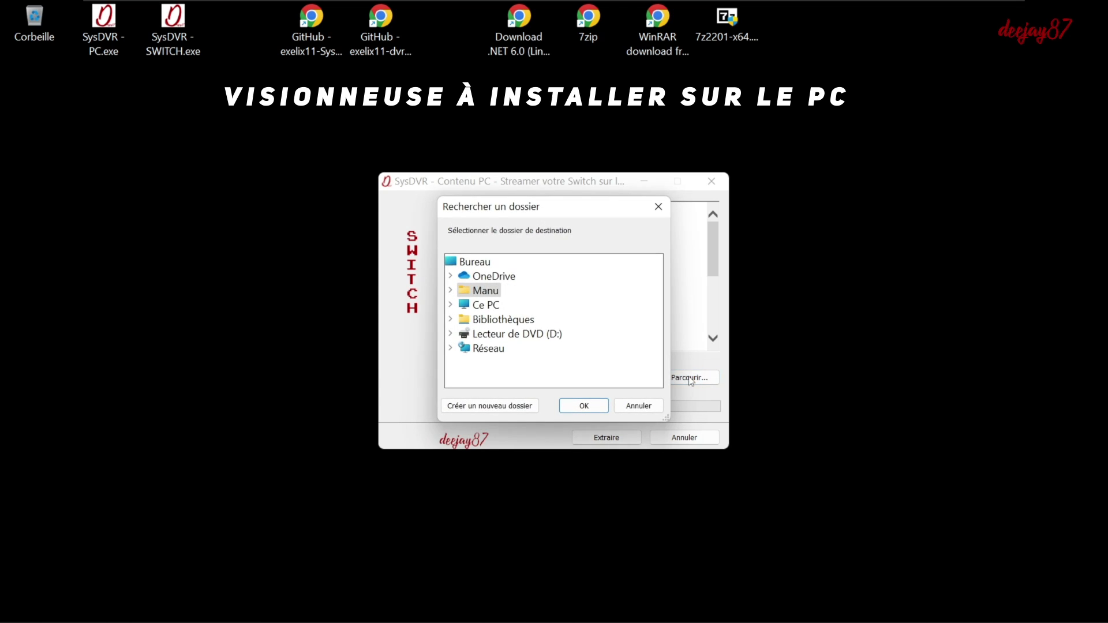
left_click(474, 262)
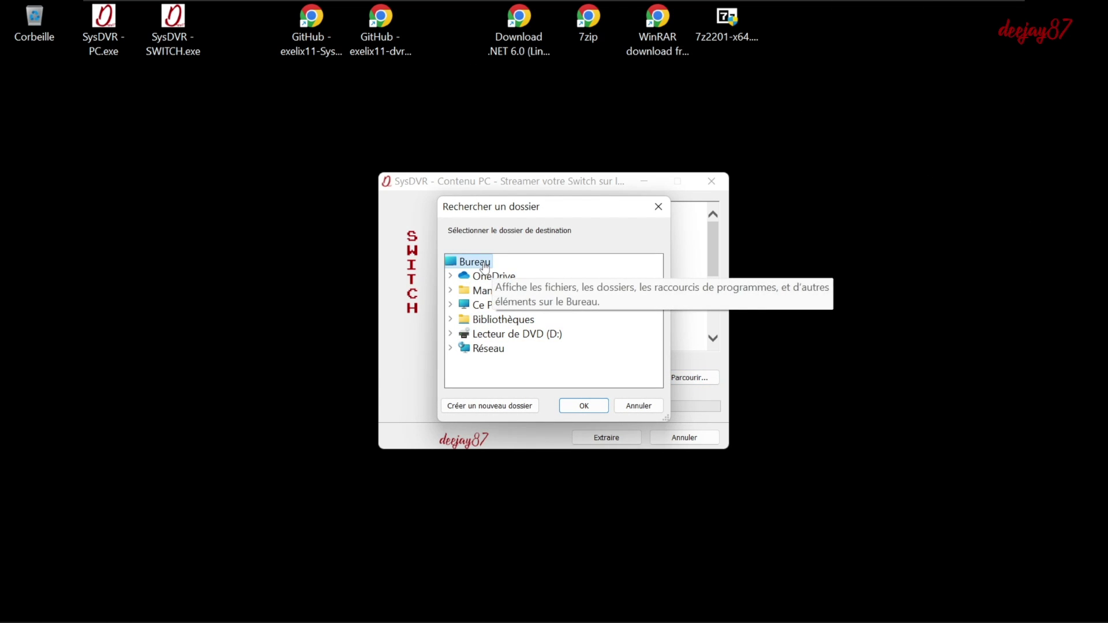
left_click(575, 406)
left_click(606, 438)
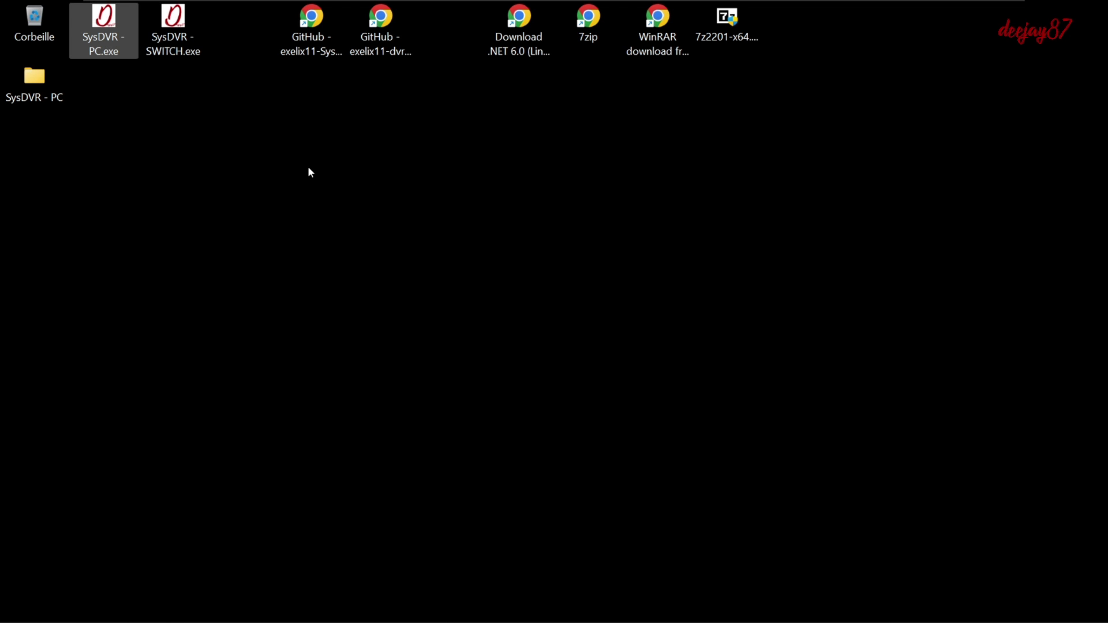
Install Microsoft .NET SDK 6.0.406 (x64) from the A INSTALLER - DOTNET 6 folder inside SysDVR - PC.
left_click(35, 79)
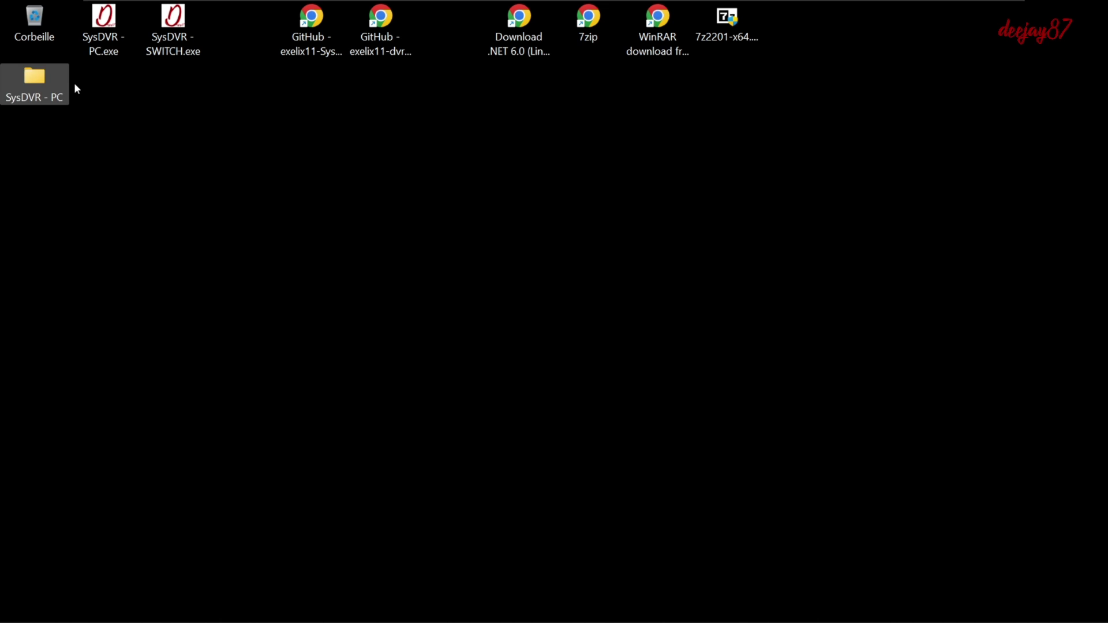
double_click(38, 84)
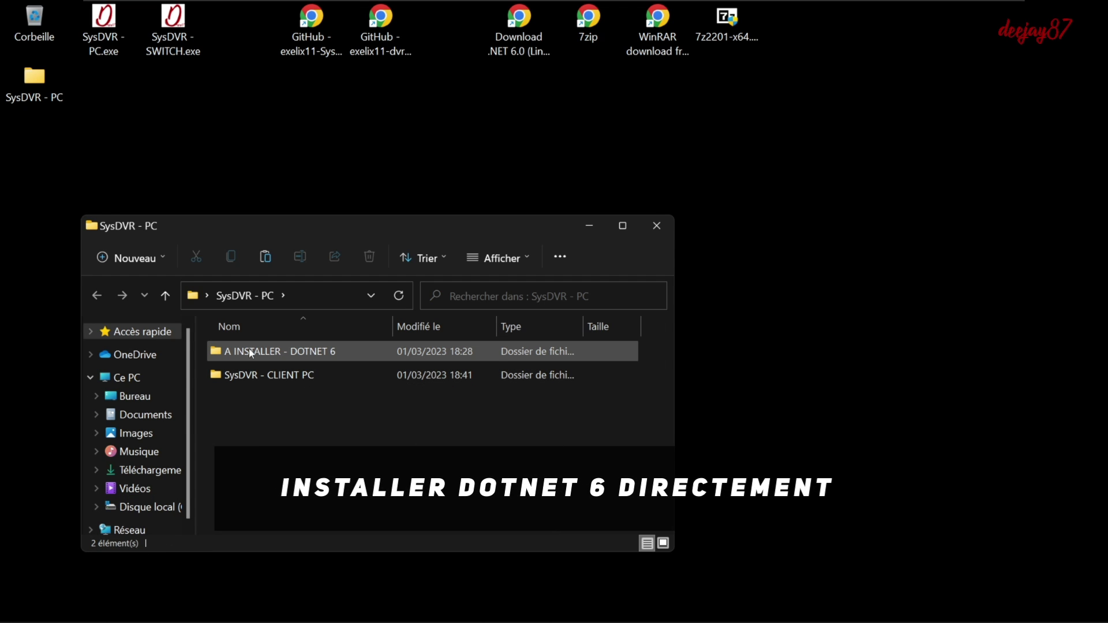
double_click(286, 351)
double_click(278, 354)
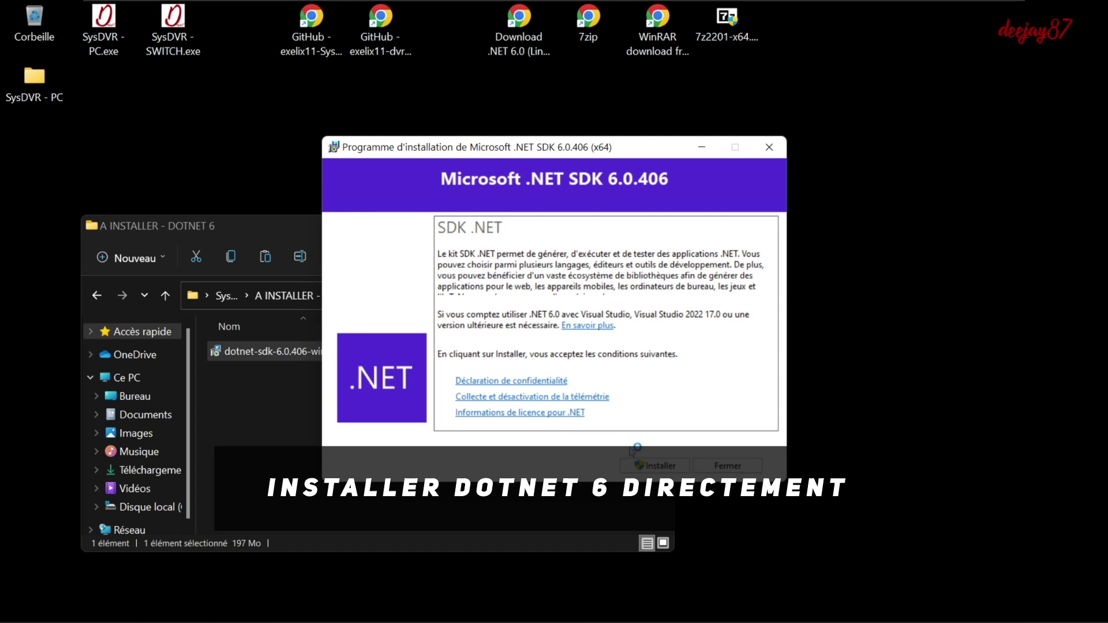
left_click(658, 466)
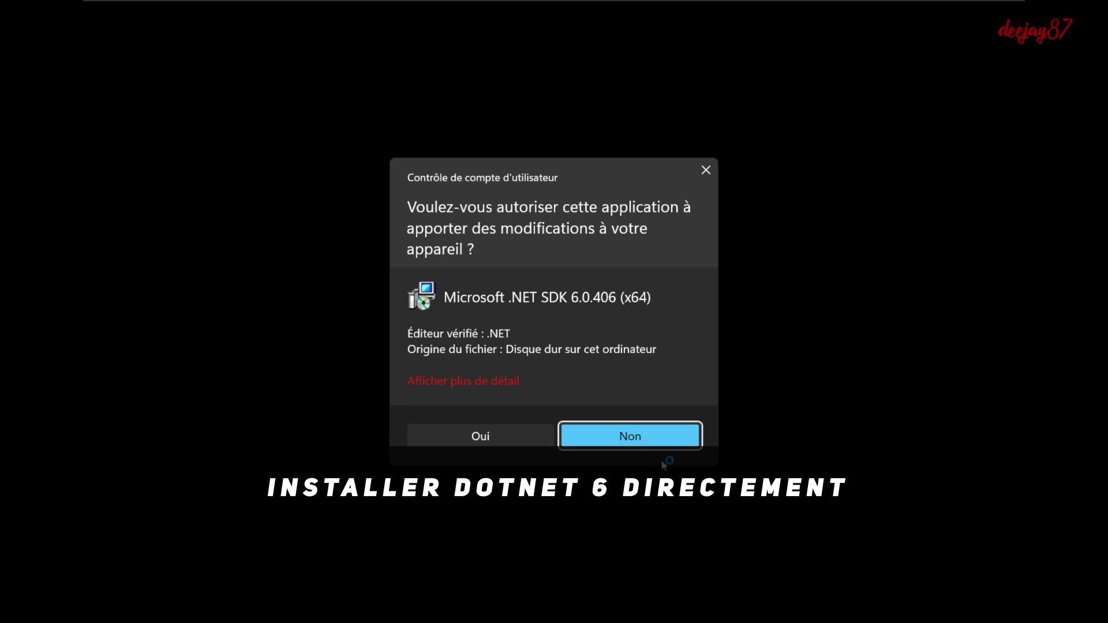
left_click(487, 436)
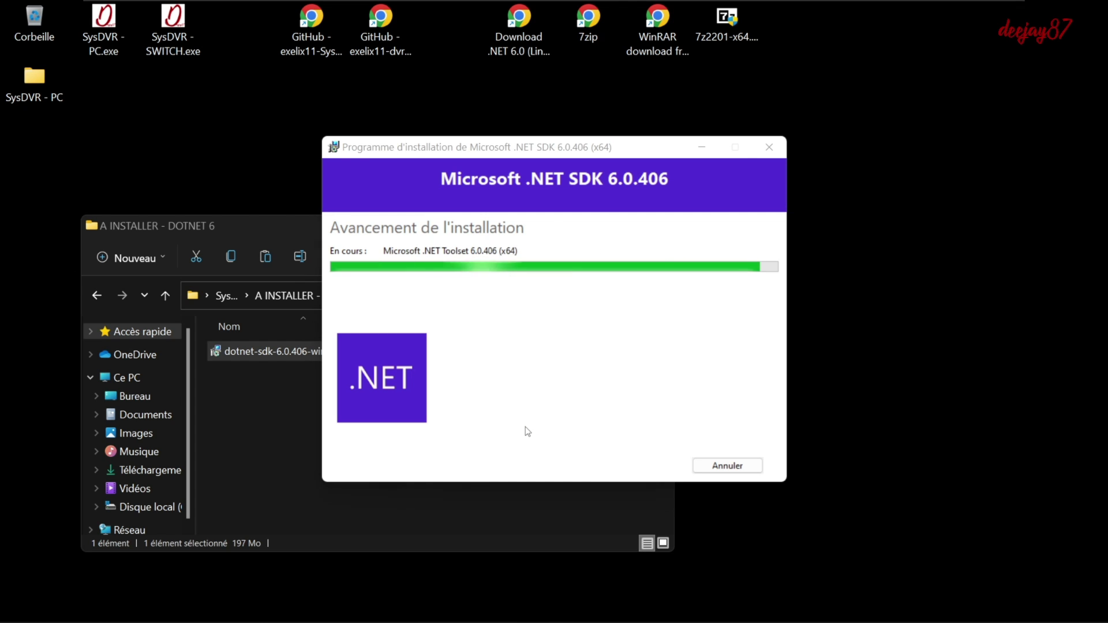
left_click(727, 466)
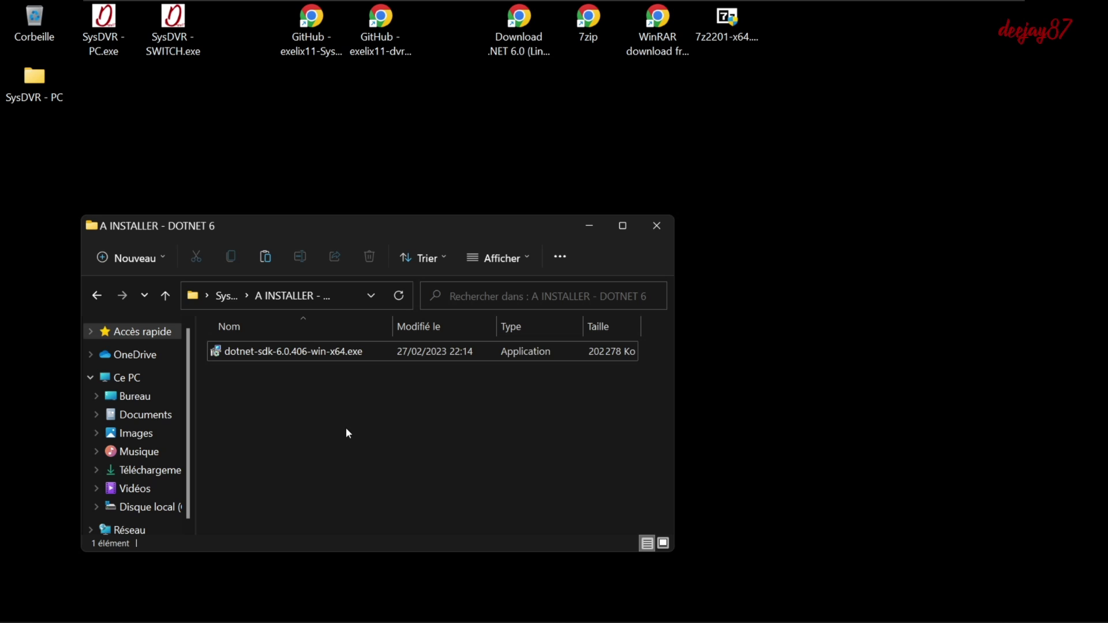
Launch SysDVR-ClientGUI.exe from the SysDVR - CLIENT PC folder.
left_click(97, 295)
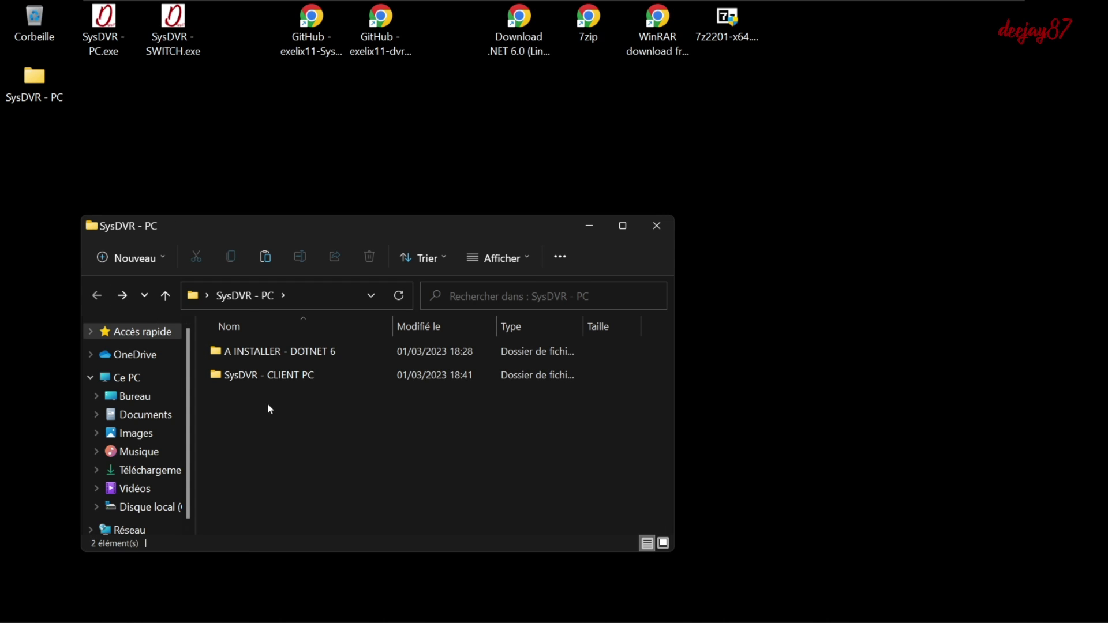
left_click(265, 376)
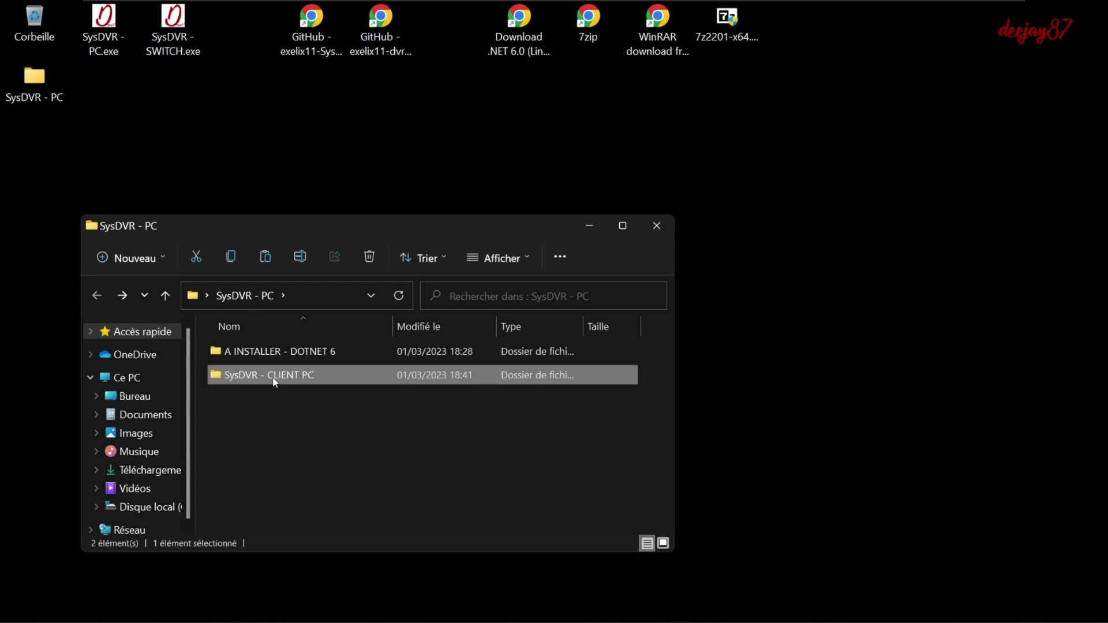
double_click(275, 381)
scroll(282, 379, "down", 5)
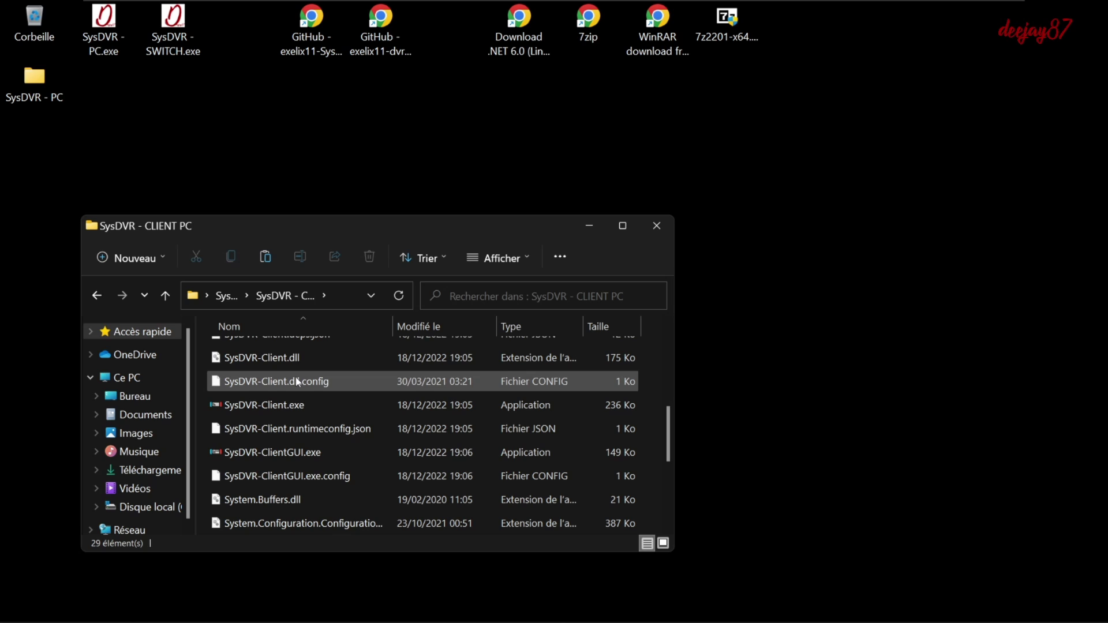
left_click(280, 456)
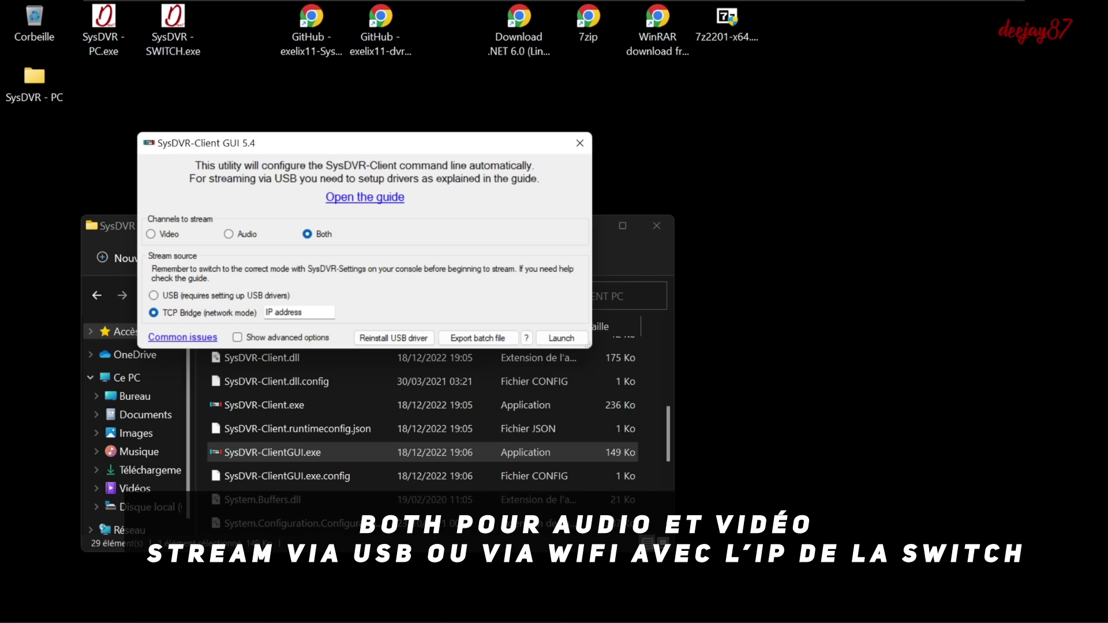
Examine the advanced options of SysDVR-Client GUI, hide them again, and close the client and its folder window.
left_click(277, 339)
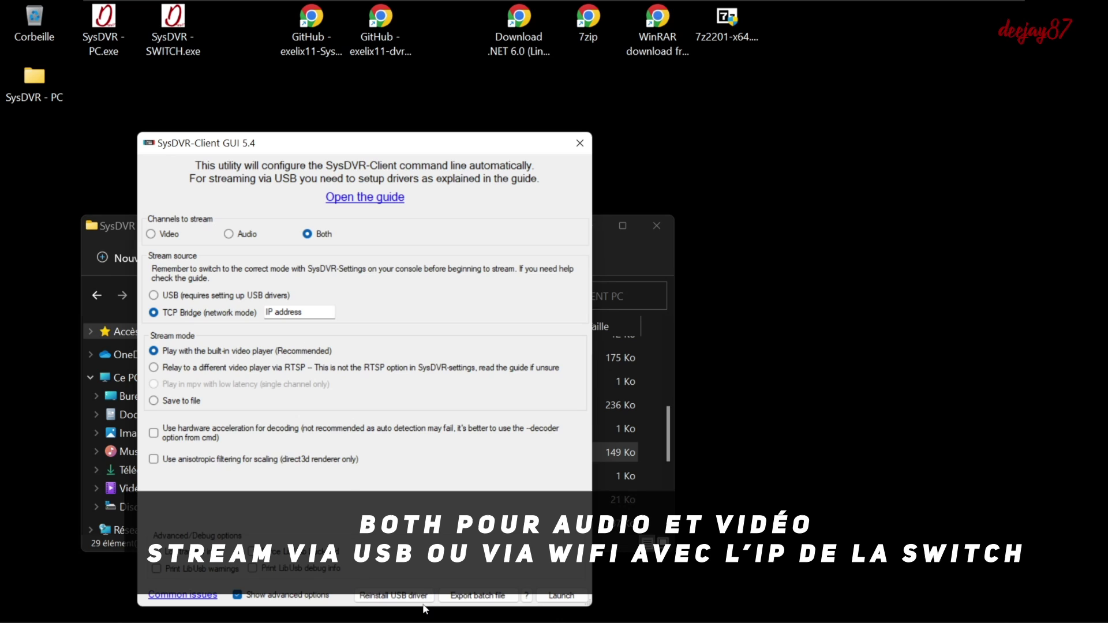
left_click(241, 595)
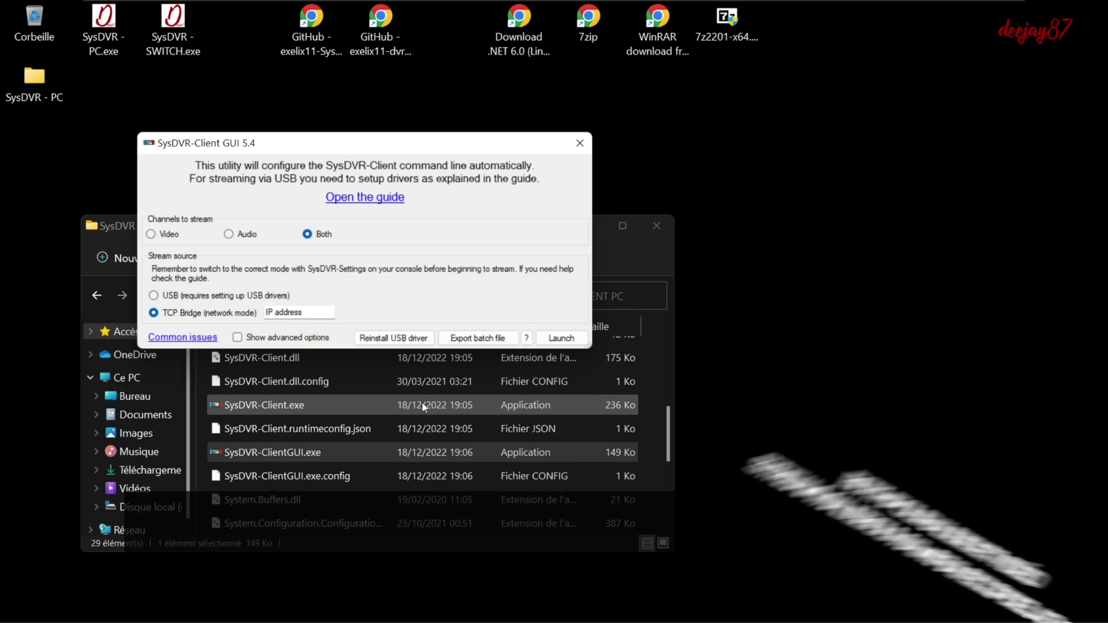
left_click(580, 142)
left_click(662, 227)
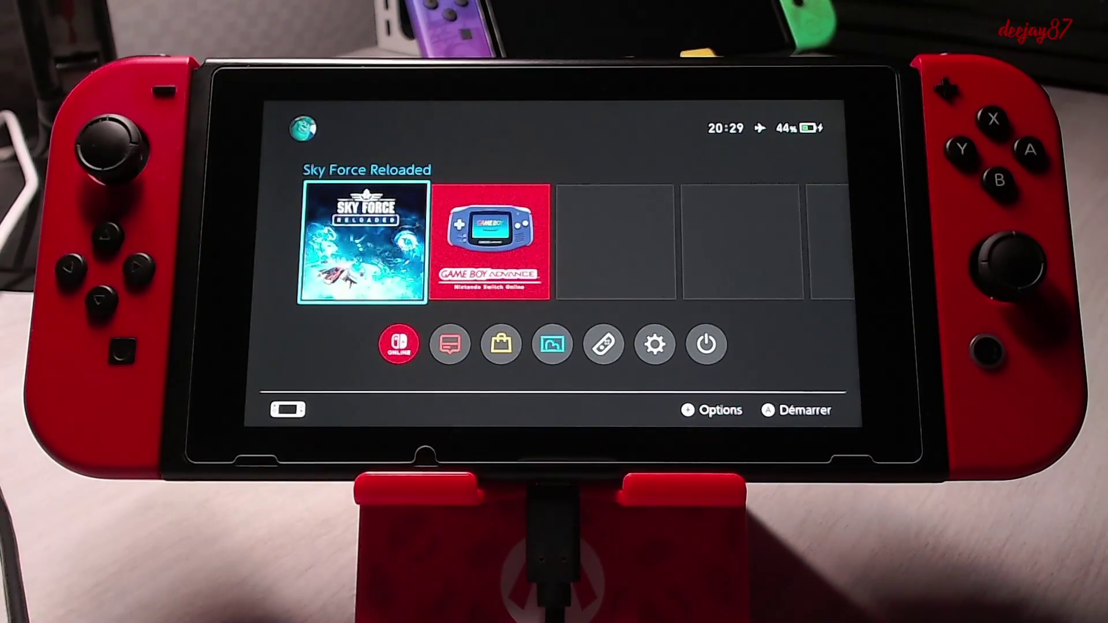
left_click(552, 345)
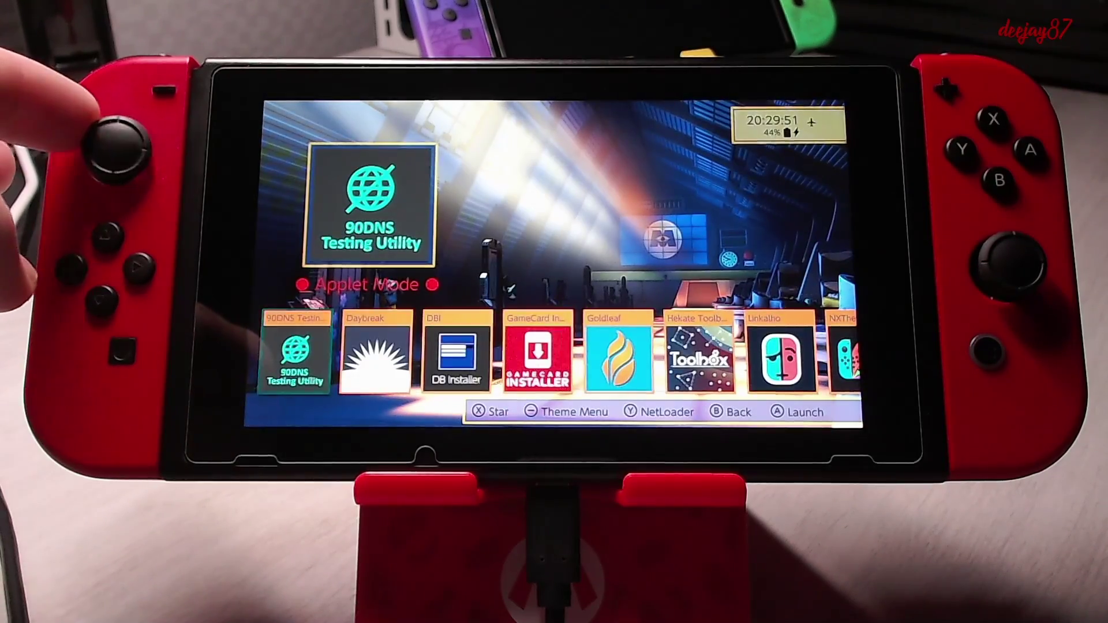
key("Right")
key("Right")
key("Right")
key("Right")
key("Right")
left_click(600, 317)
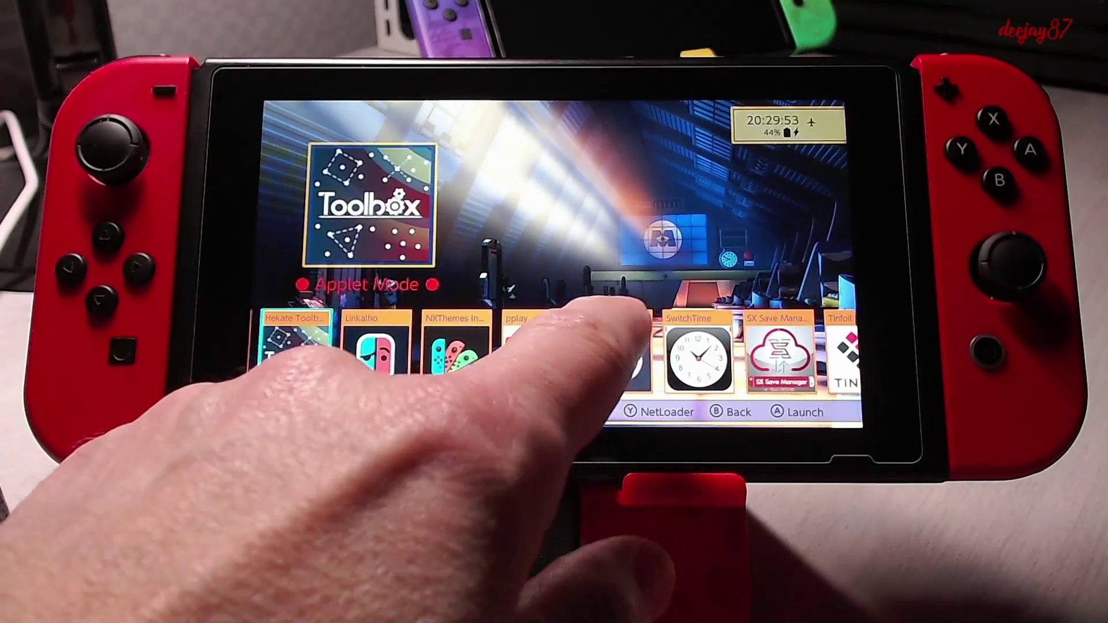
key("minus")
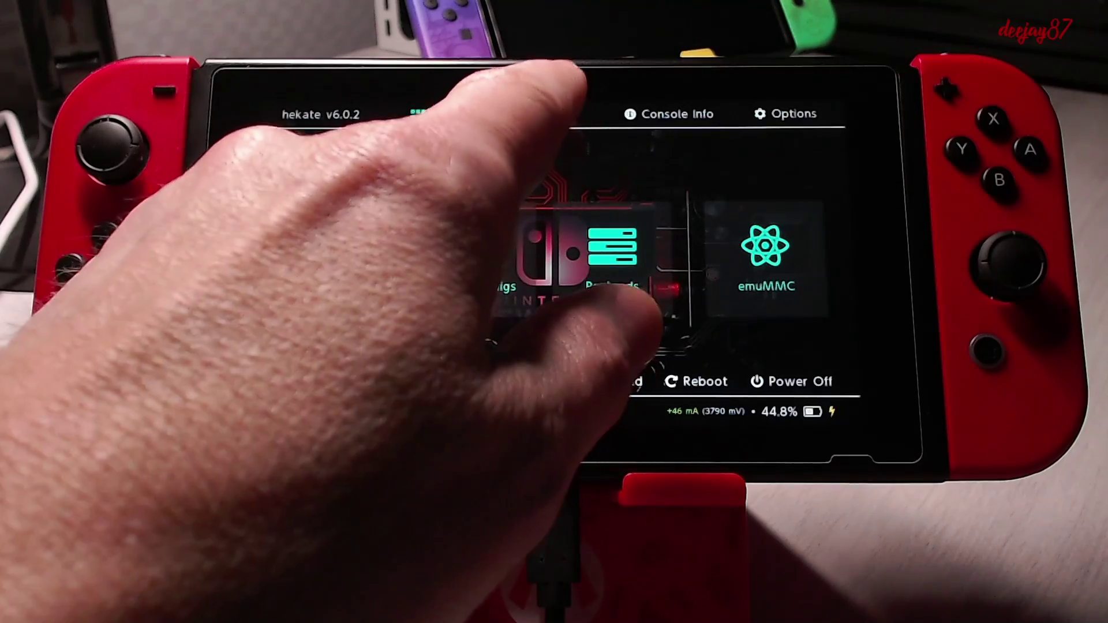
left_click(553, 113)
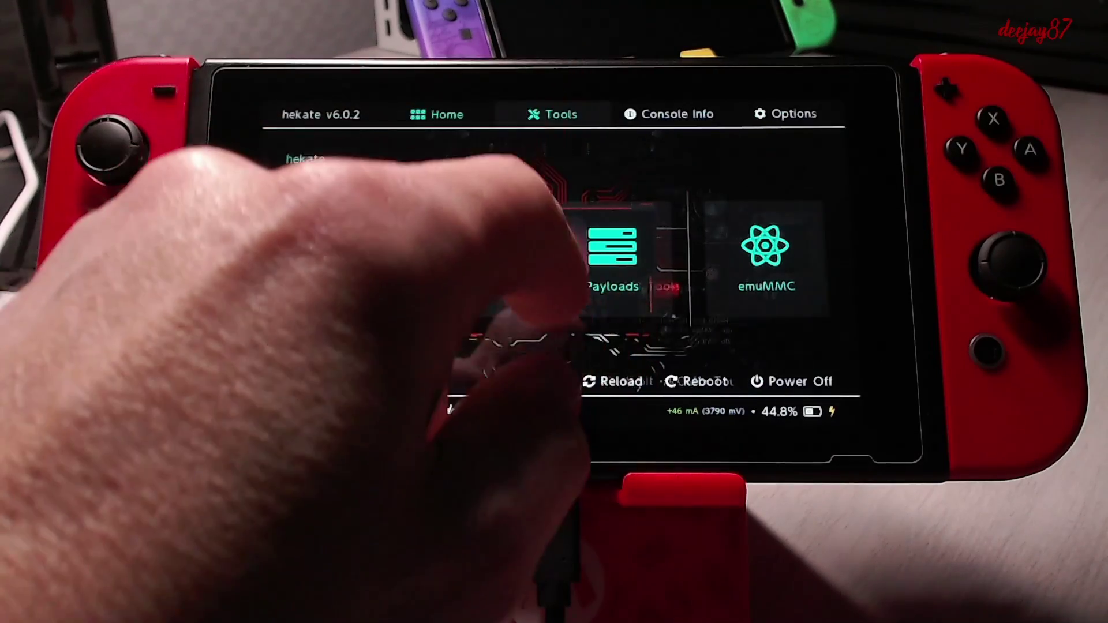
Mount the console's SD card as USB mass storage from hekate and select the SWITCH SD (E:) drive on the PC.
left_click(544, 372)
left_click(336, 188)
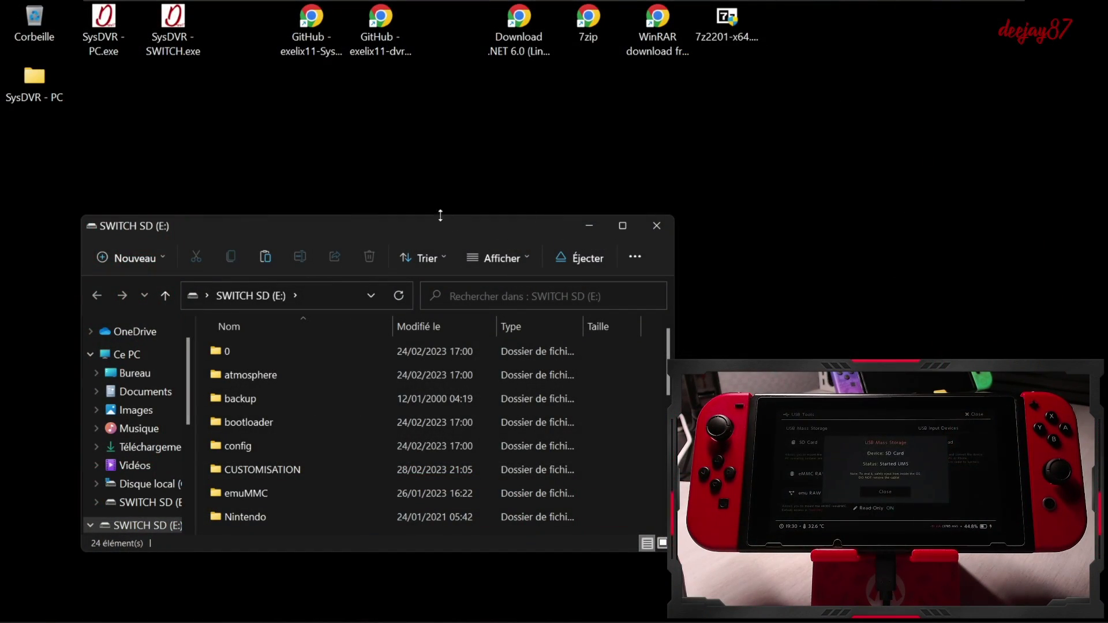
scroll(173, 425, "down", 1)
left_click(118, 467)
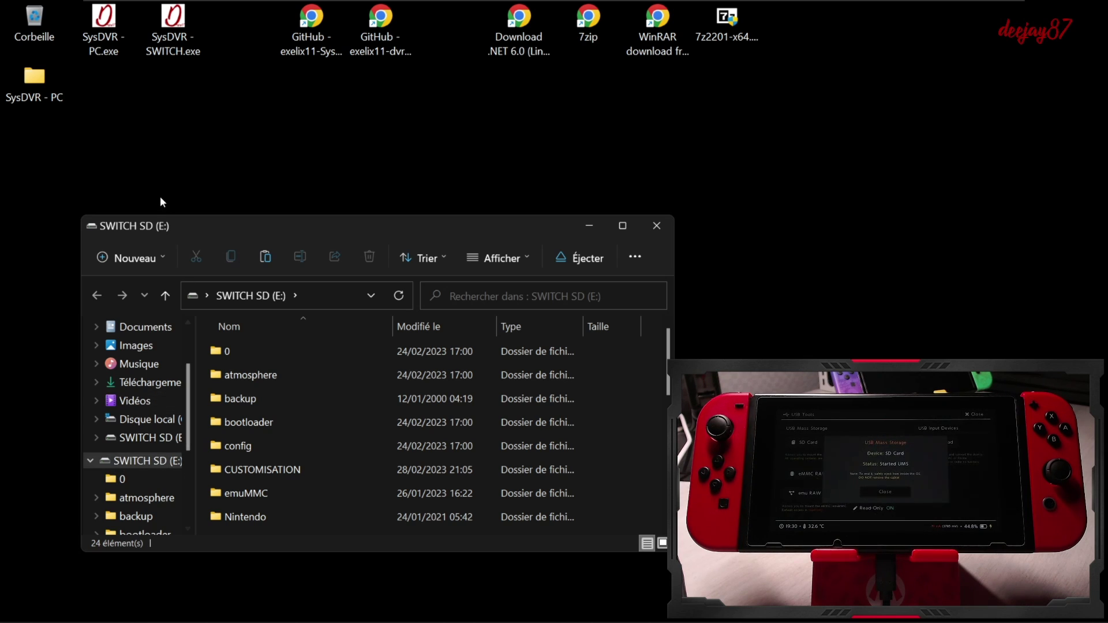
Run SysDVR - SWITCH.exe and extract the Micro-SD pack to the root of the SWITCH SD (E:) drive.
left_click(175, 109)
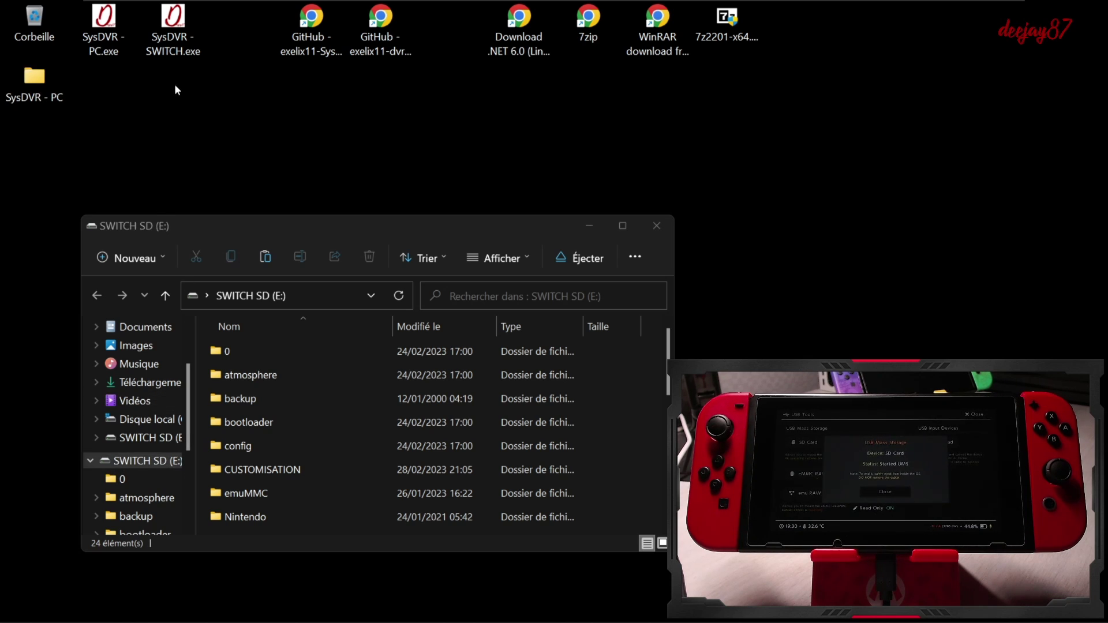
double_click(181, 21)
left_click_drag(482, 186, 305, 108)
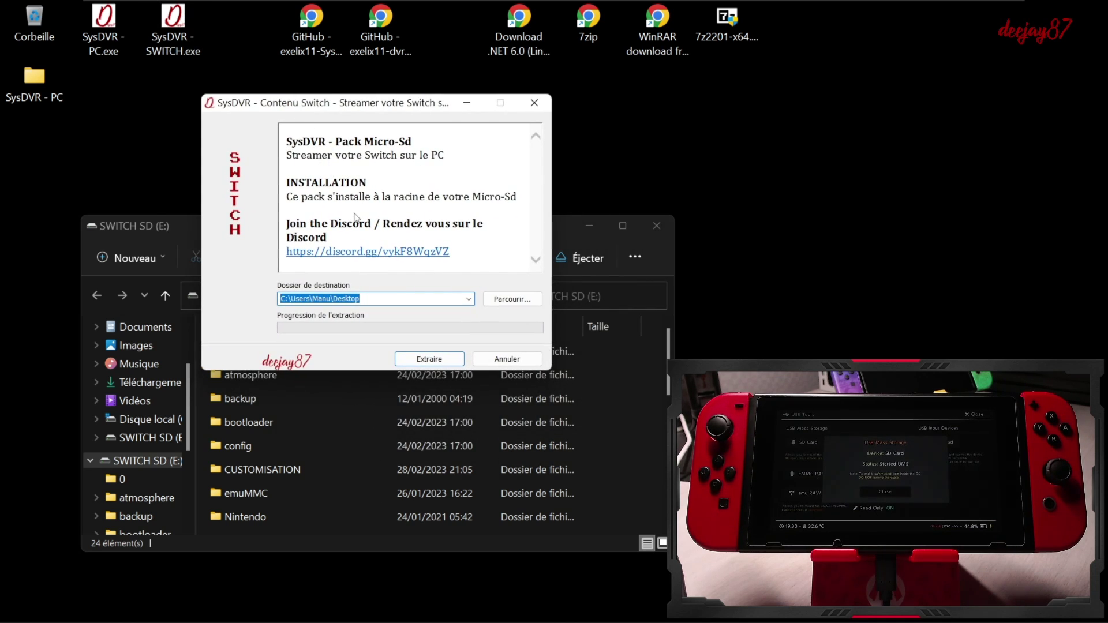
left_click(511, 299)
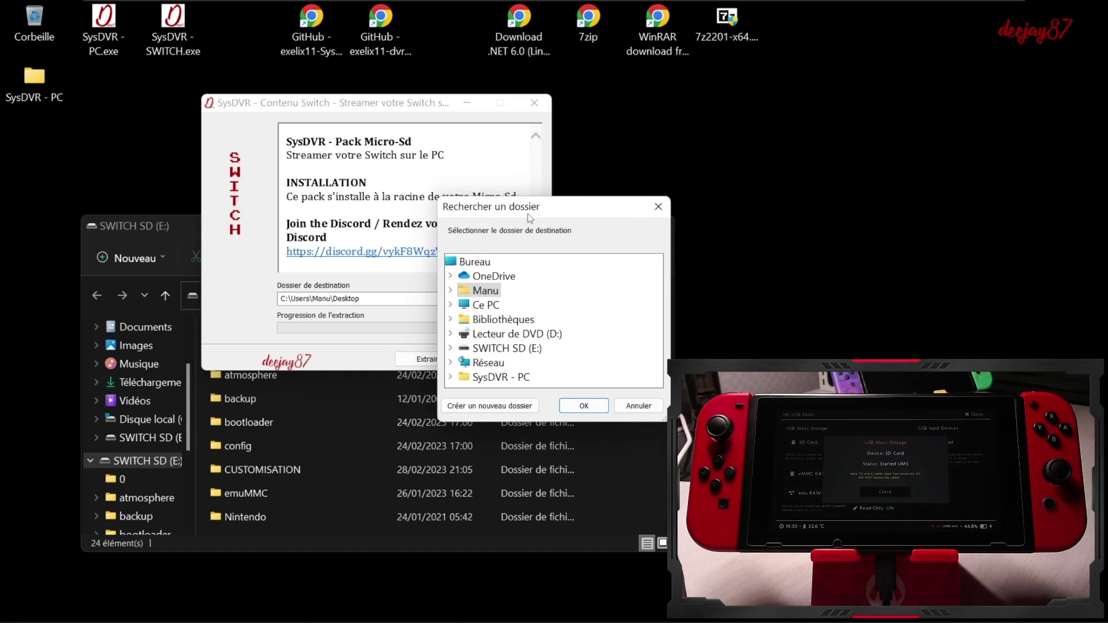
left_click_drag(532, 209, 361, 270)
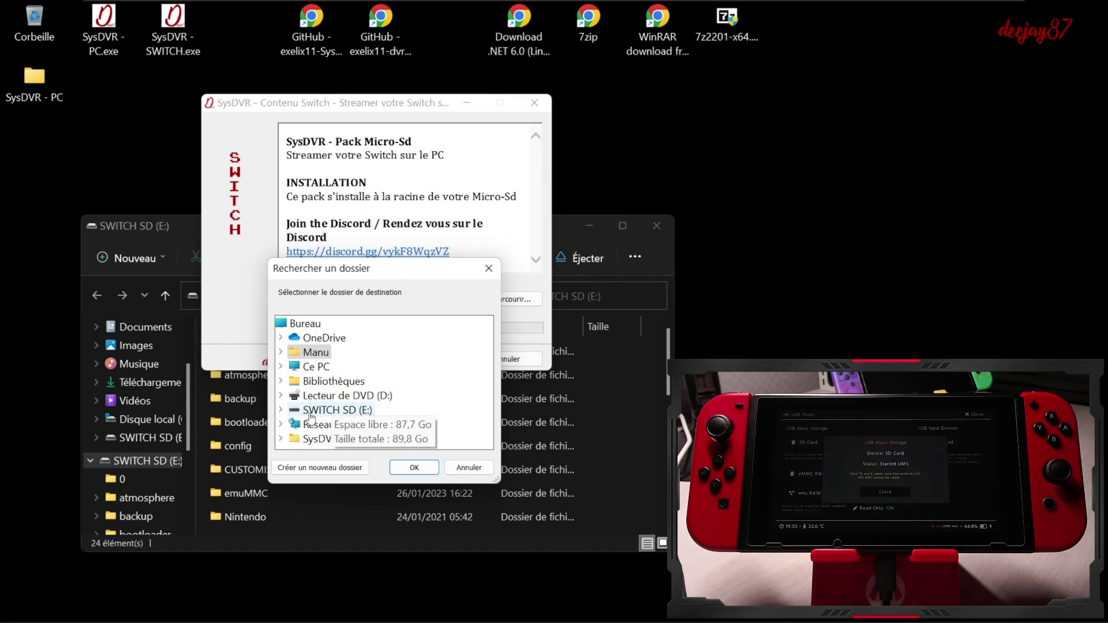
left_click(337, 410)
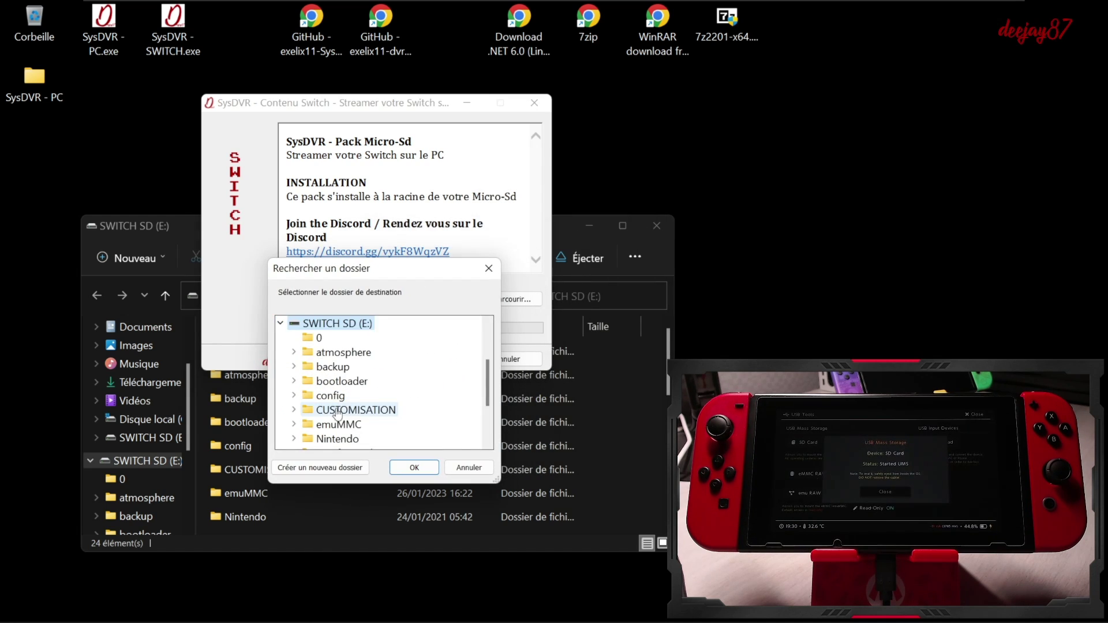
left_click(415, 466)
left_click(432, 361)
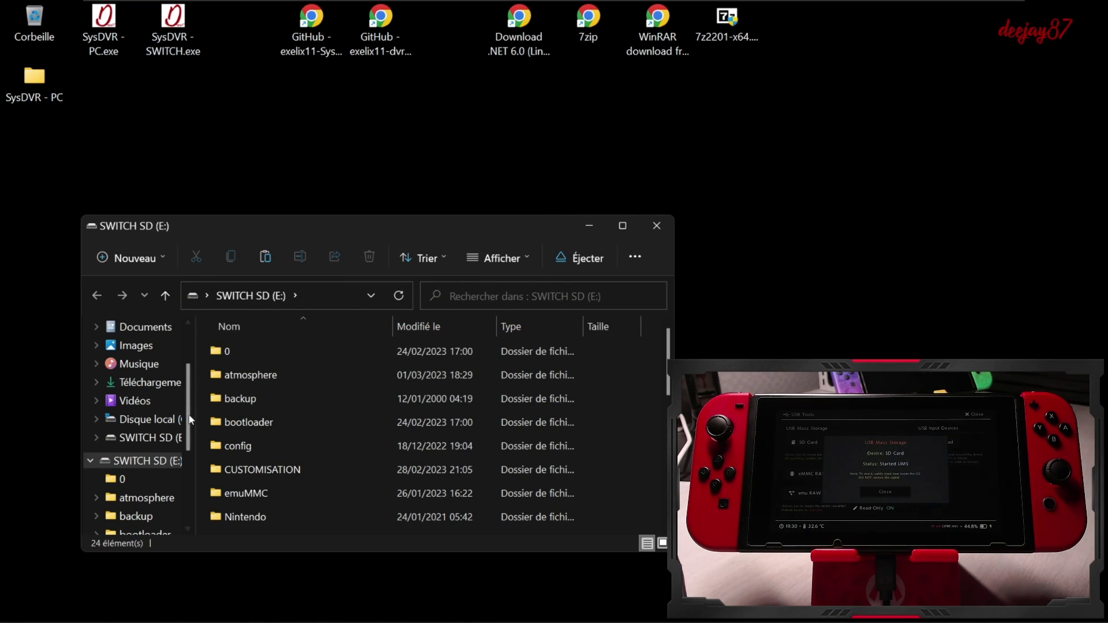
Eject the SWITCH SD (E:) drive from the PC and close the USB Mass Storage message and USB Tools in hekate.
right_click(142, 465)
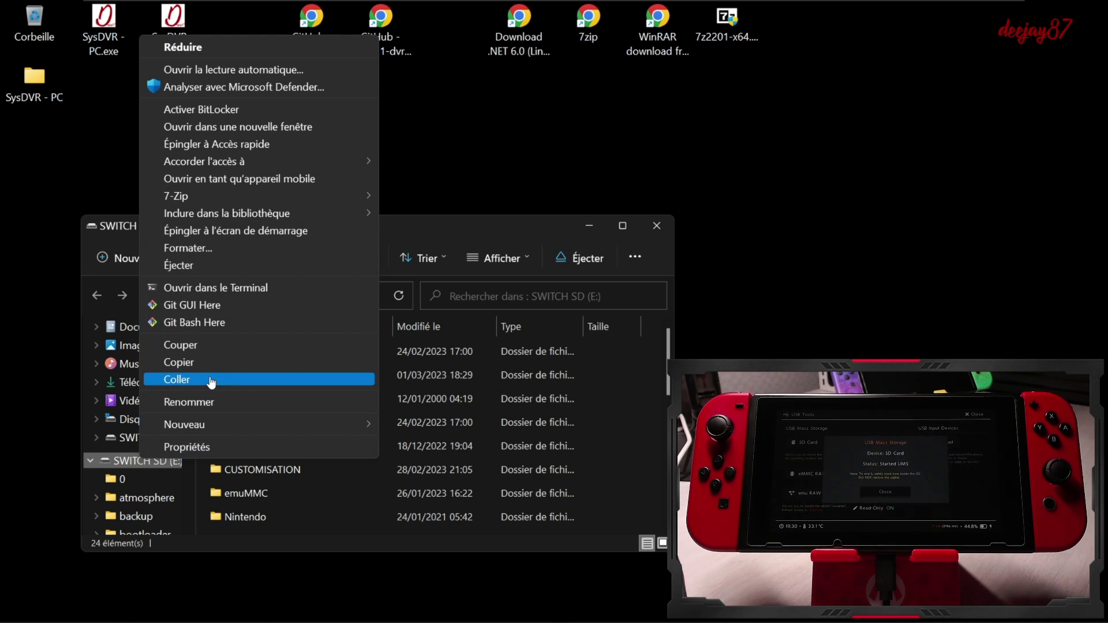
left_click(183, 265)
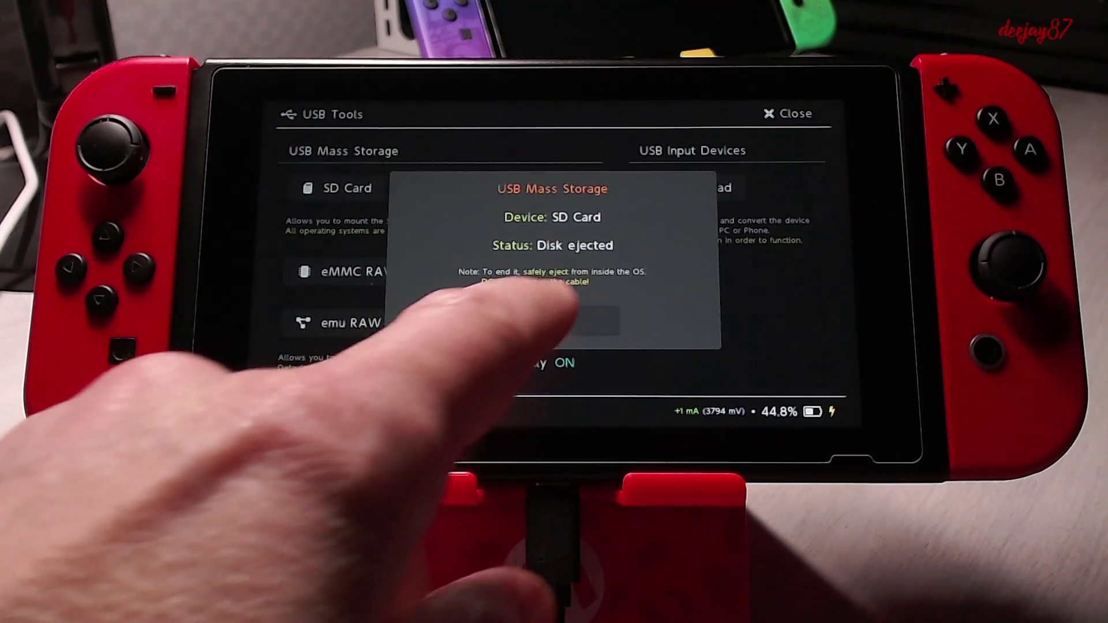
left_click(552, 319)
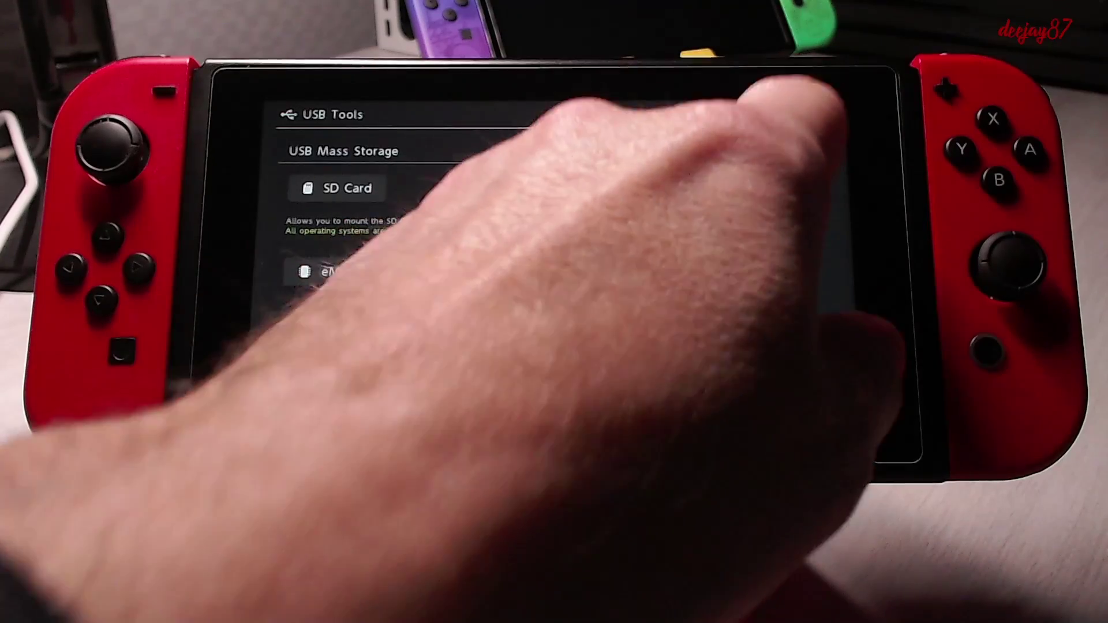
left_click(802, 114)
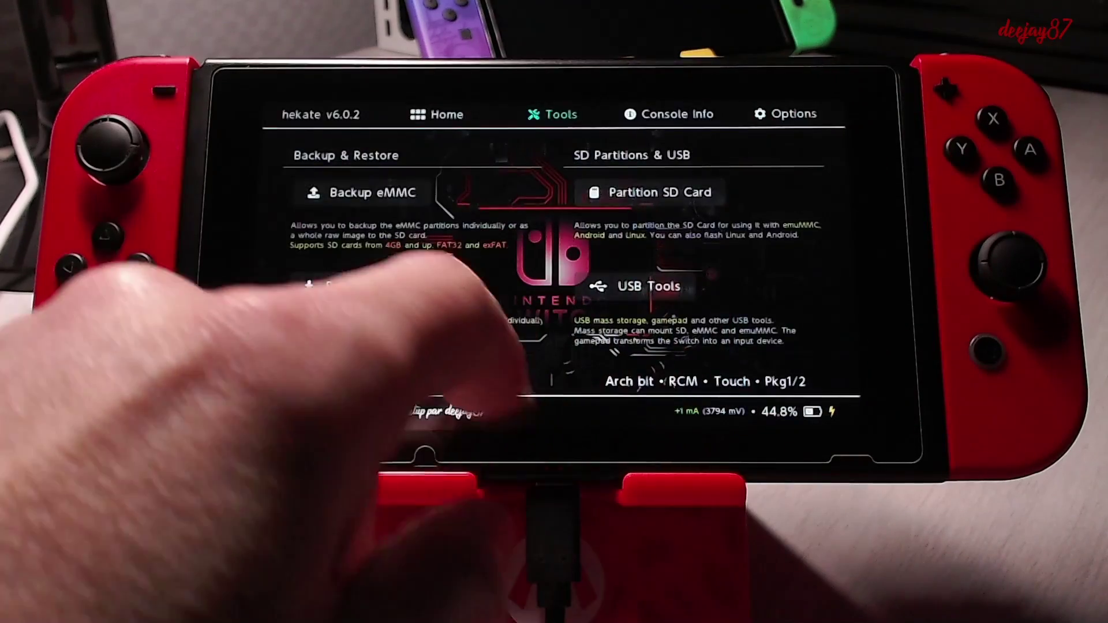
Launch CFW (EMUMMC) from hekate and unlock the console to its home menu.
left_click(437, 114)
left_click(342, 254)
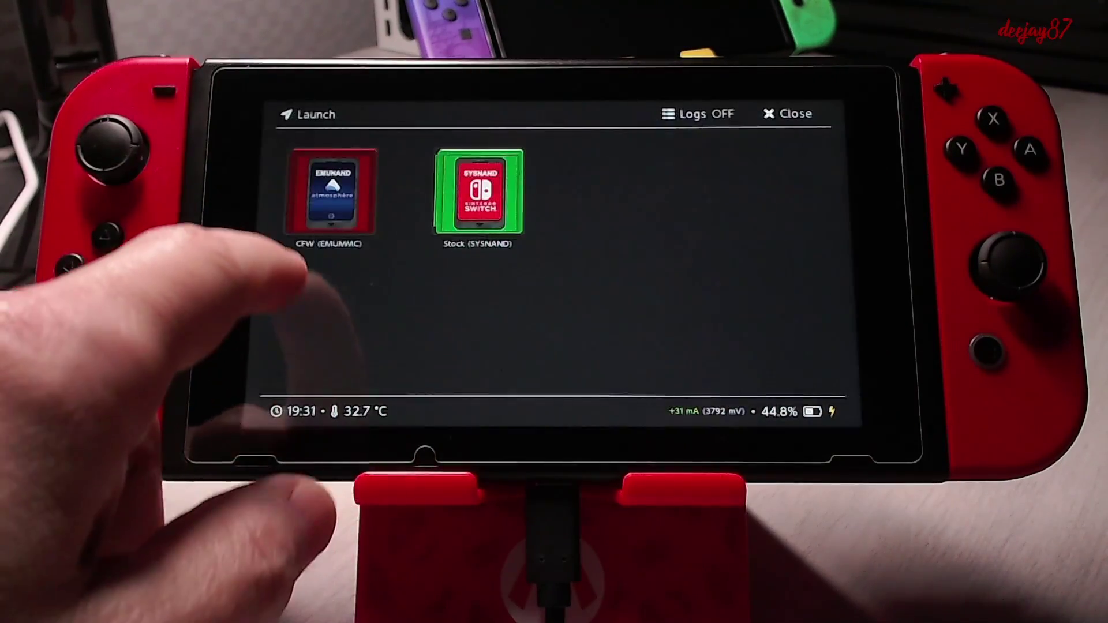
left_click(329, 185)
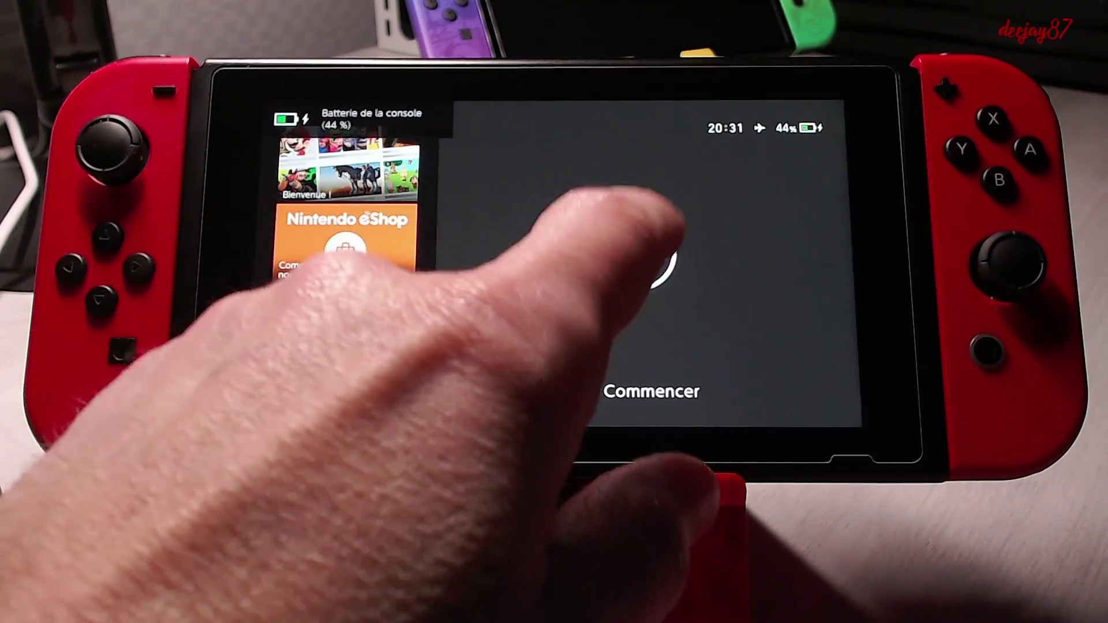
left_click(638, 248)
left_click(552, 242)
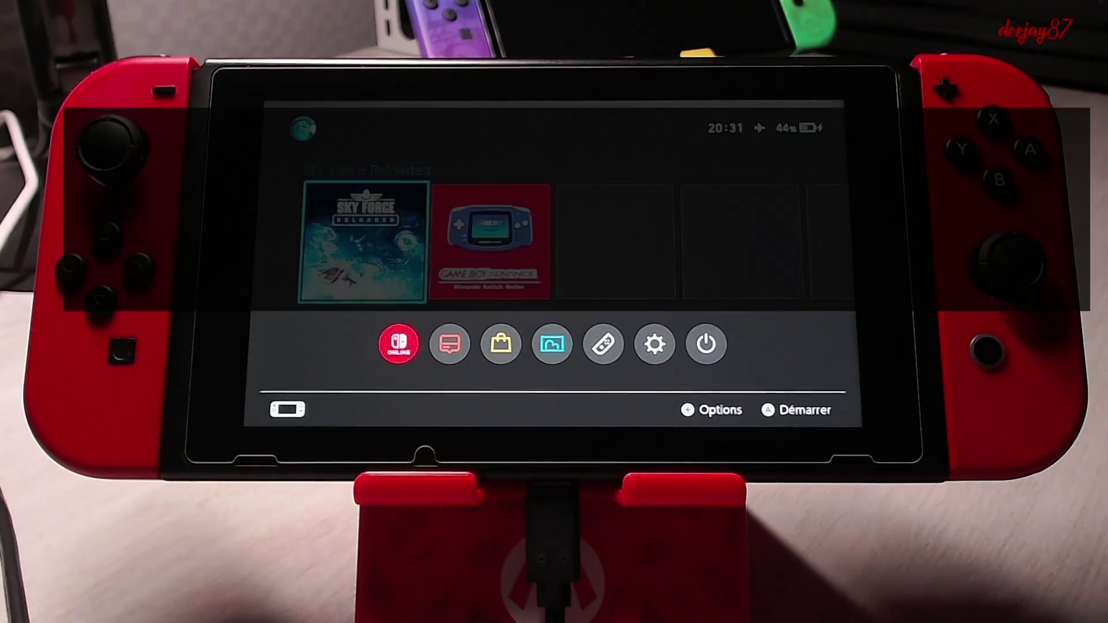
Connect the console to the Livebox-B680 Wi-Fi network in its Internet settings.
left_click(655, 344)
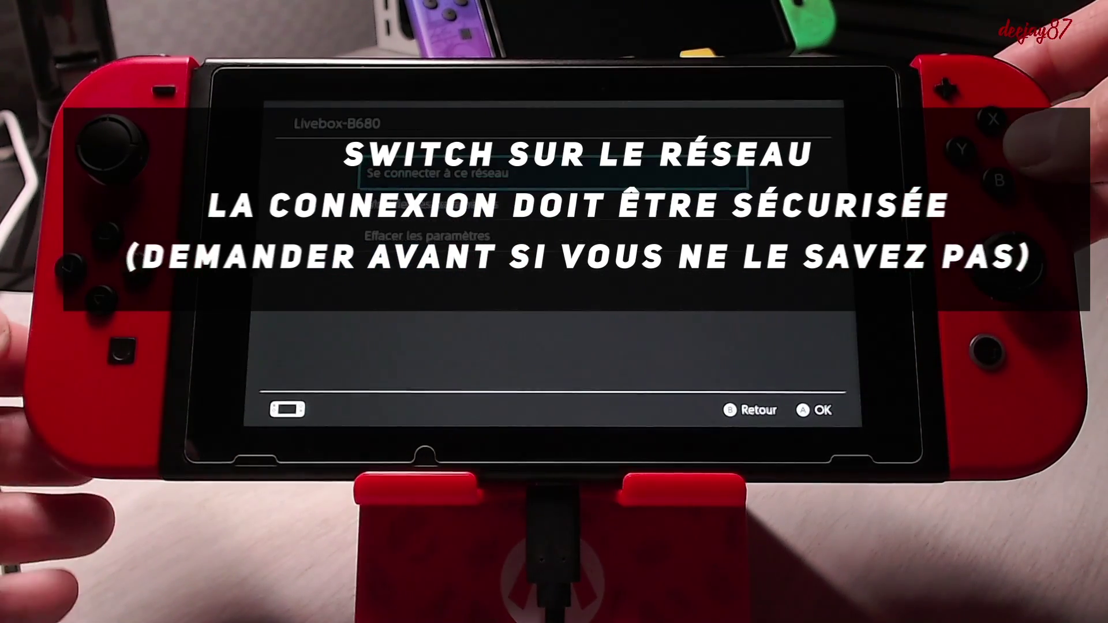
left_click(415, 173)
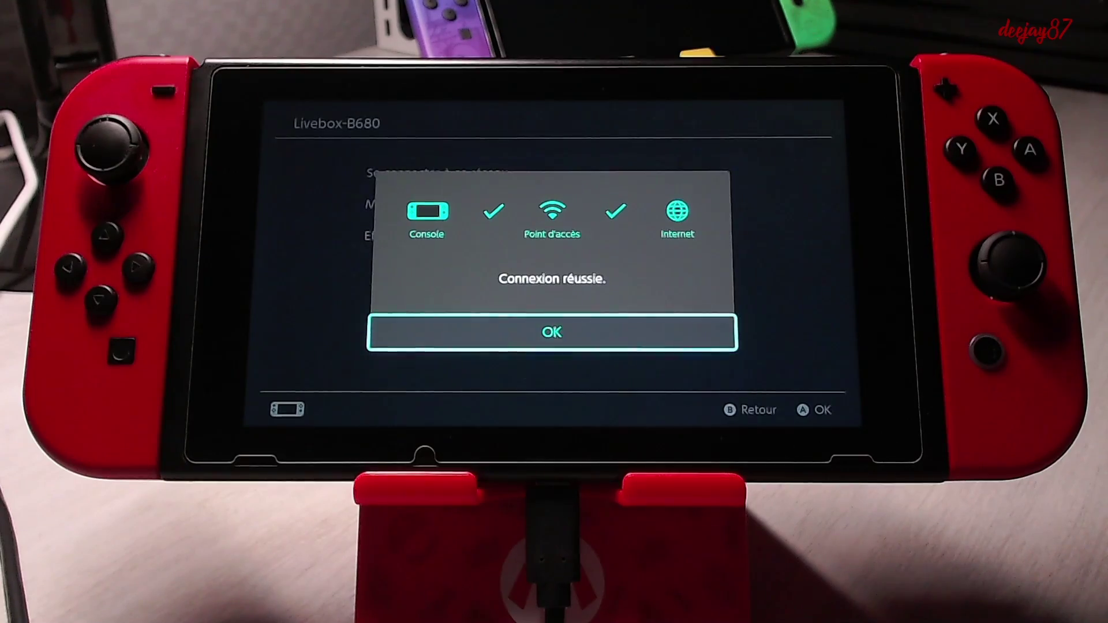
left_click(542, 331)
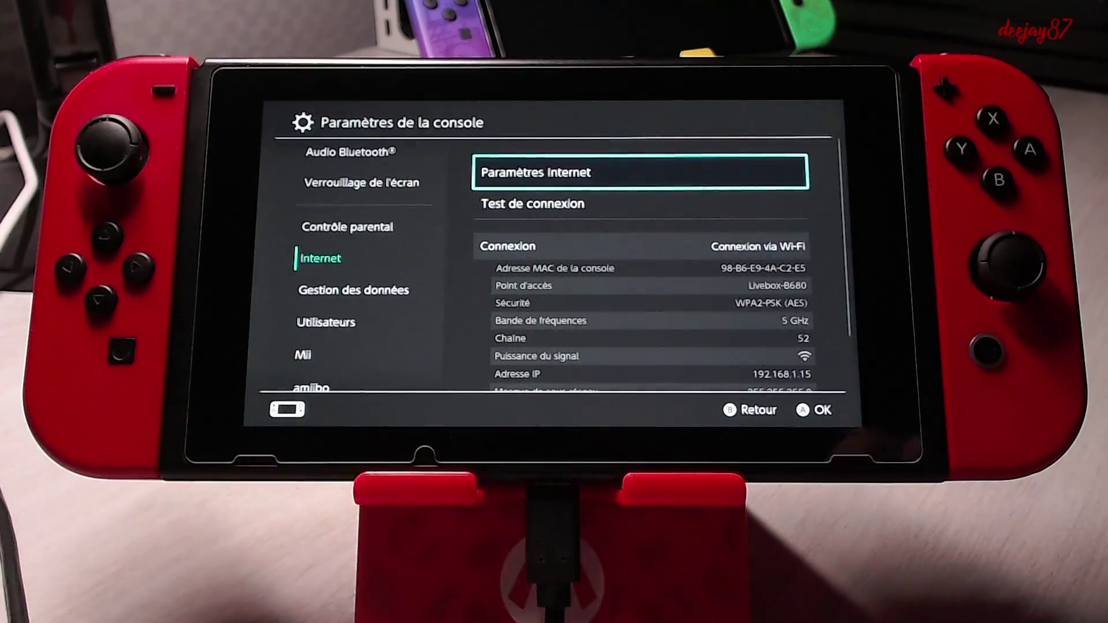
Read the console's IP address in the Internet connection details and return to the home menu.
key("Left")
key("Right")
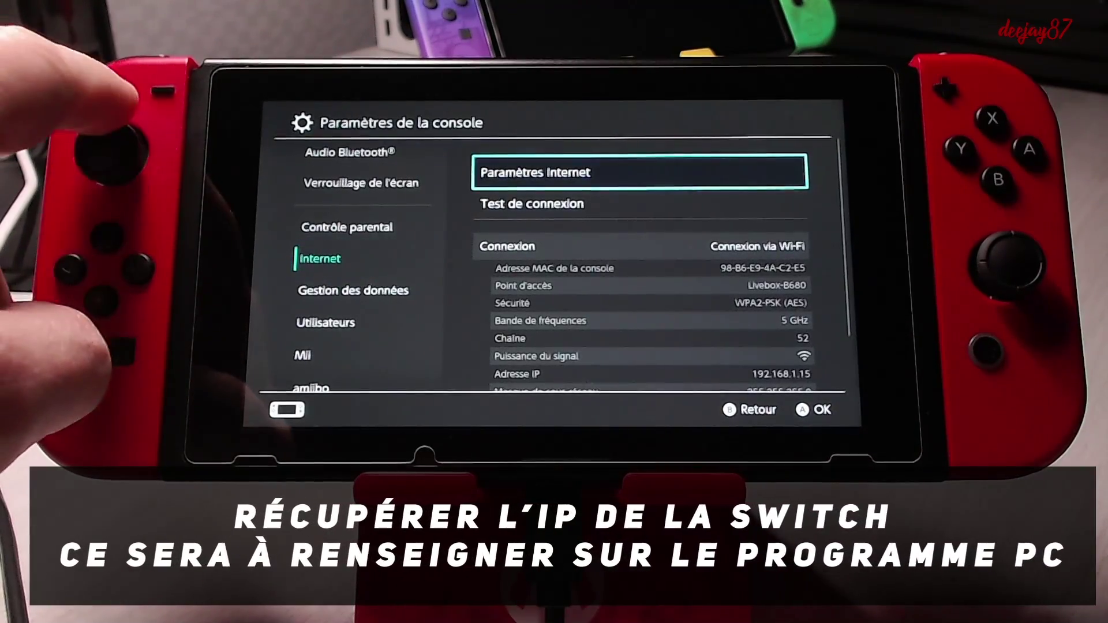
key("Down")
key("Down")
key("Down")
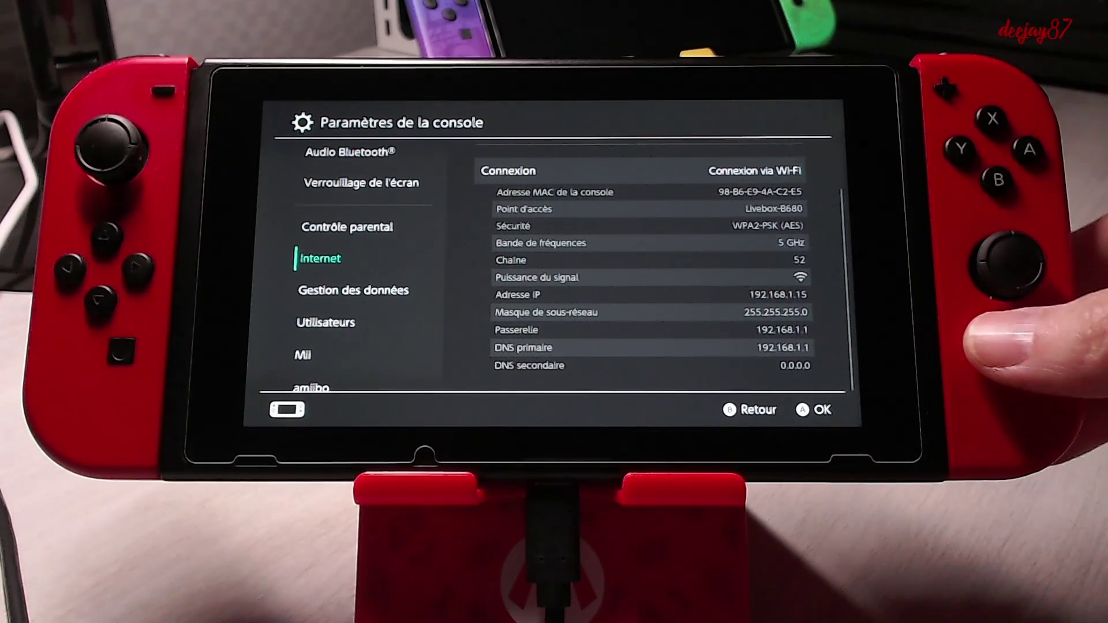
left_click(987, 349)
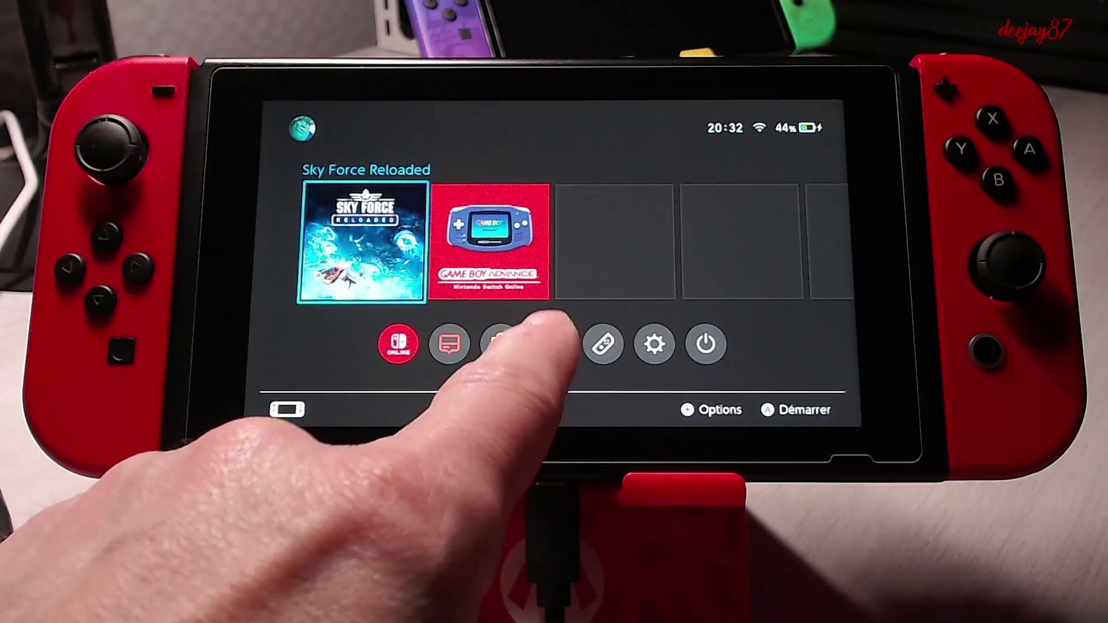
Open the homebrew menu through the console's album and launch SysDVR Settings.
left_click(551, 344)
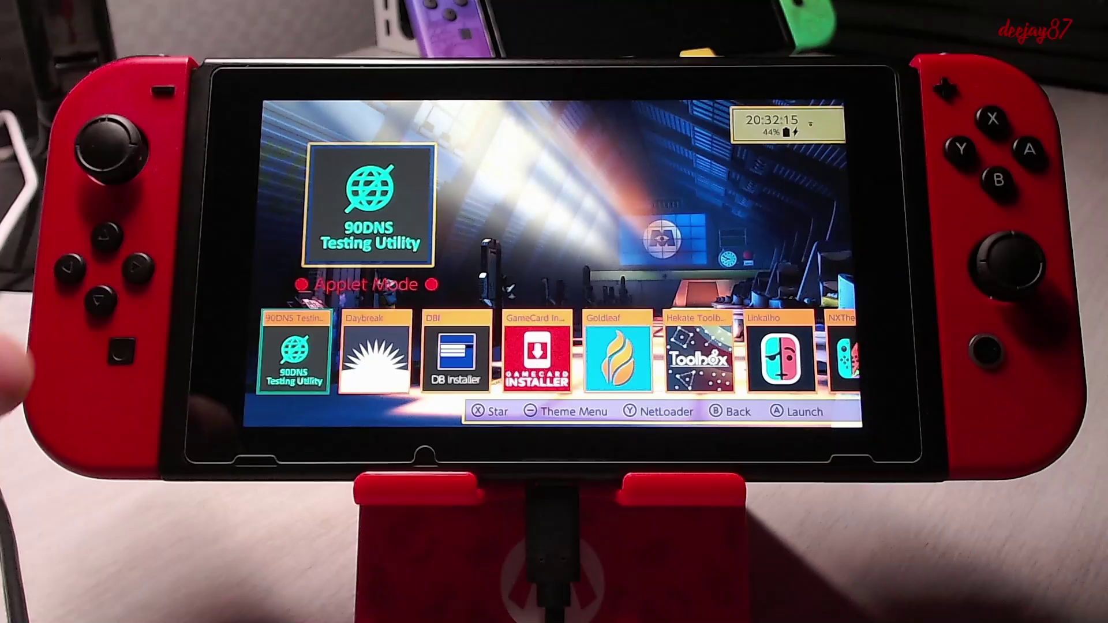
key("Right")
key("Right")
key("Right")
key("Right")
key("Right")
key("Right")
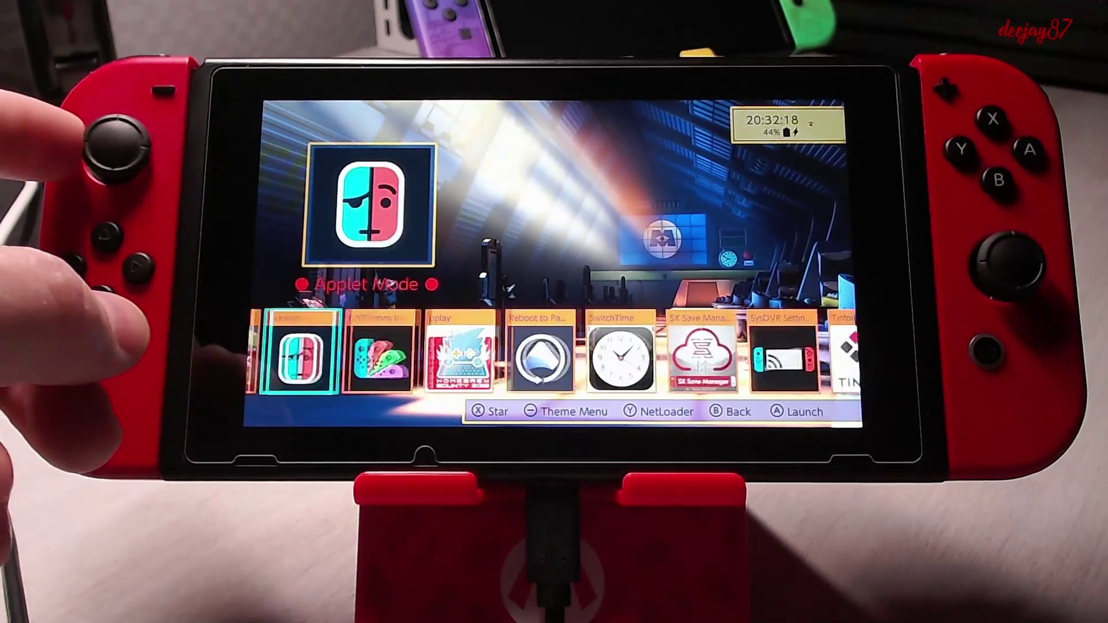
key("Right")
key("Right")
key("Right")
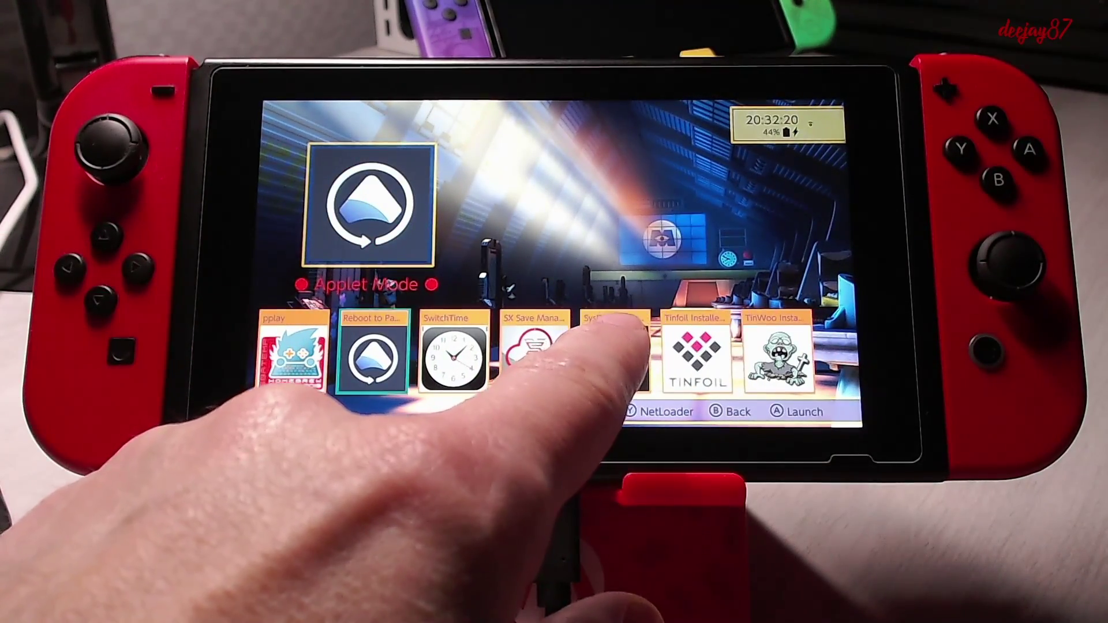
left_click(615, 347)
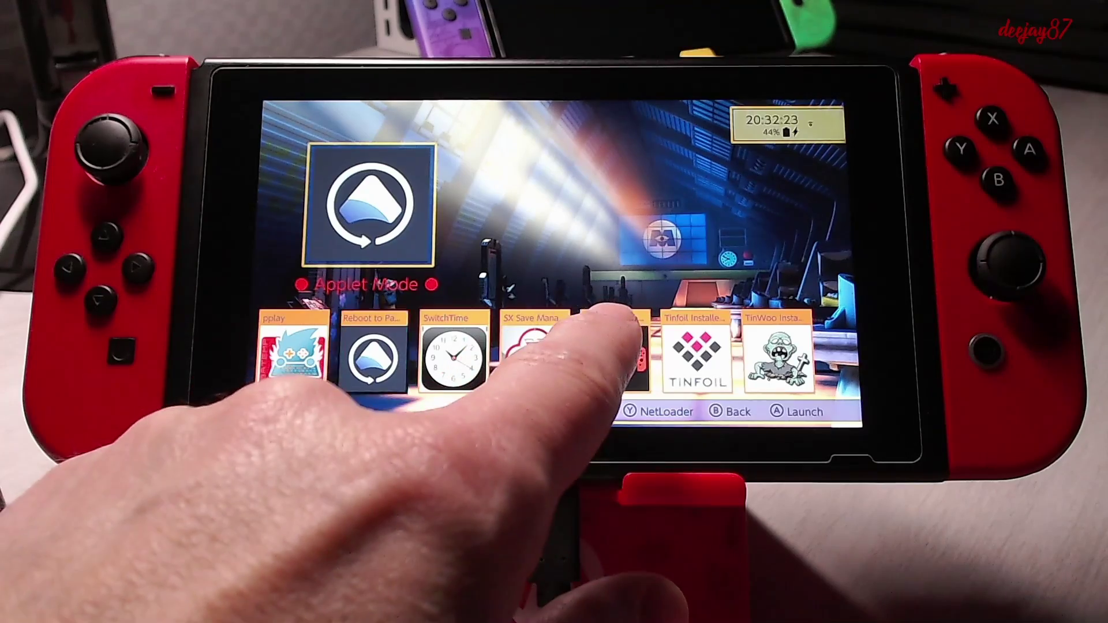
left_click(612, 341)
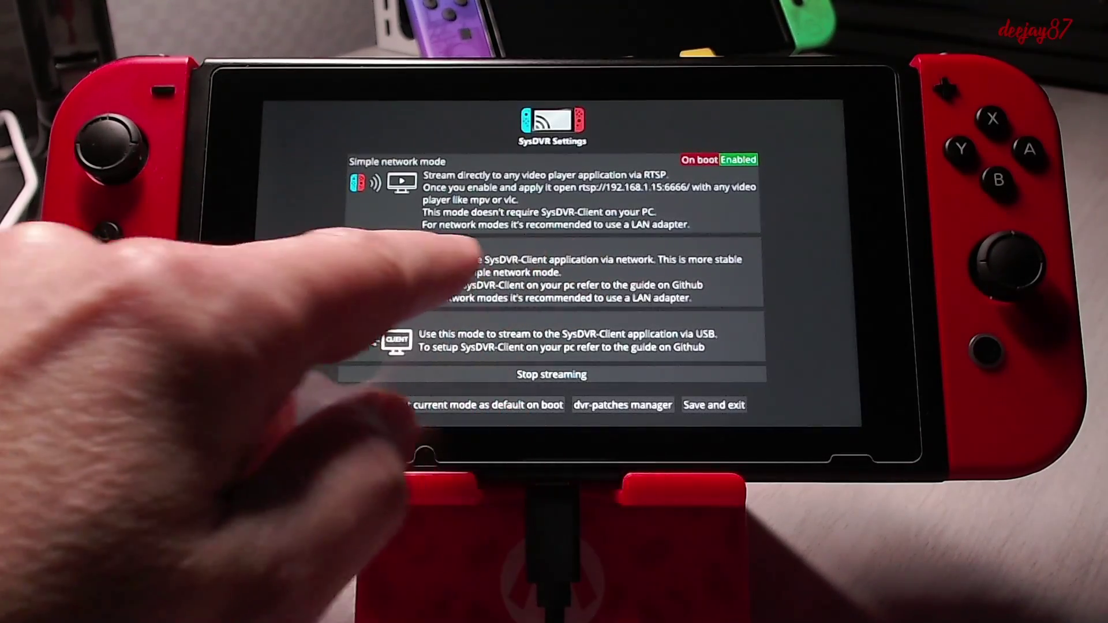
Enable TCP Bridge mode in SysDVR Settings, make it the default on boot, then save and exit.
left_click(563, 259)
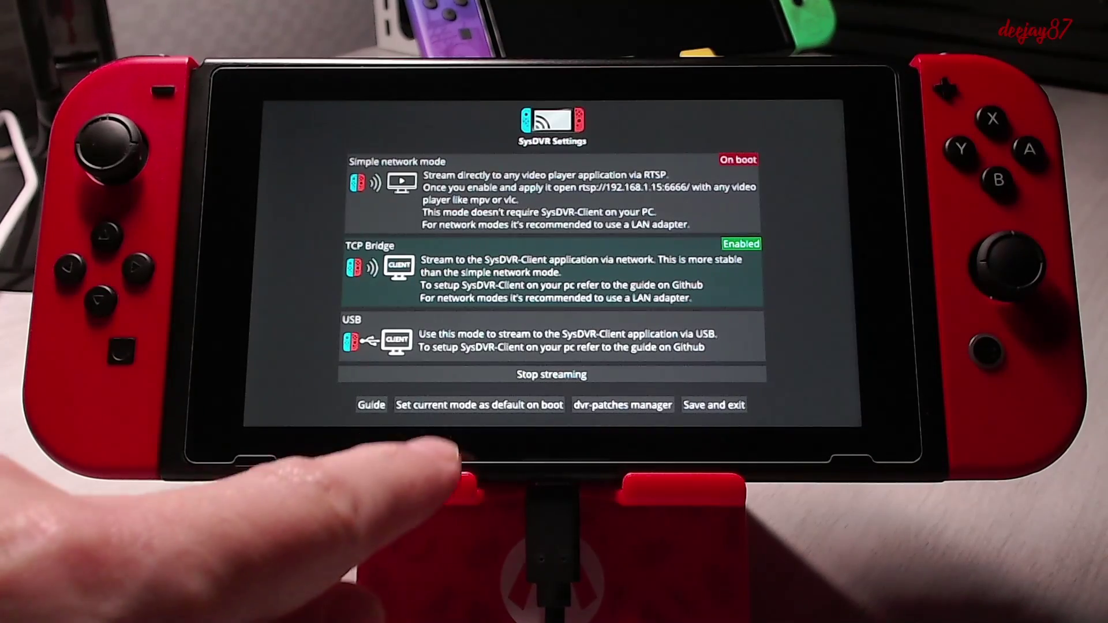
left_click(508, 405)
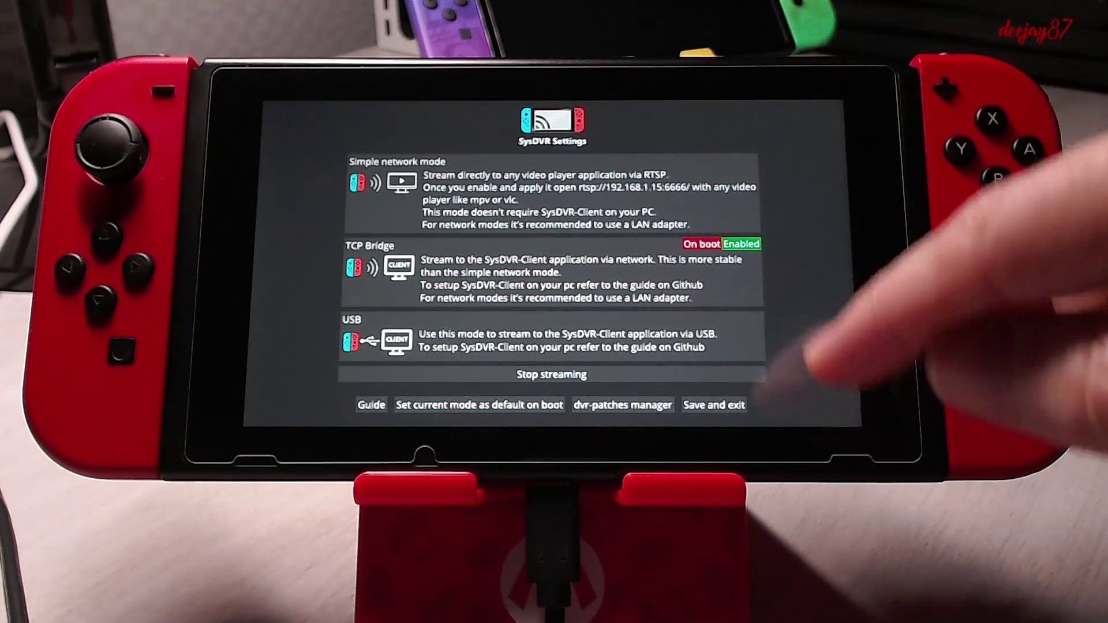
left_click(701, 405)
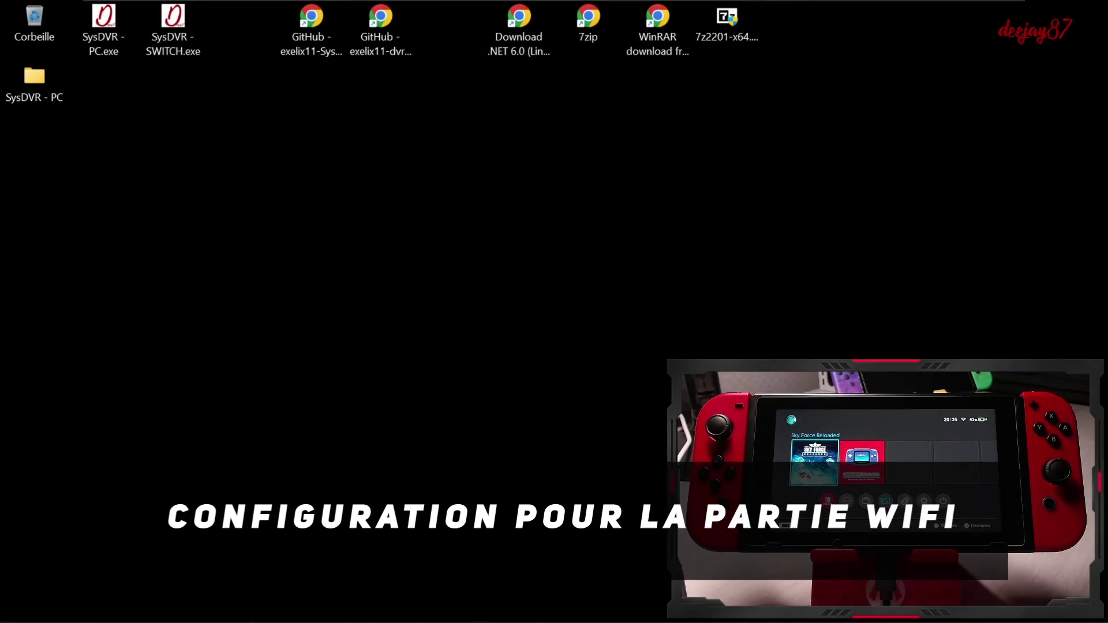
On the PC, start SysDVR-ClientGUI.exe from the SysDVR - CLIENT PC folder inside SysDVR - PC.
double_click(49, 92)
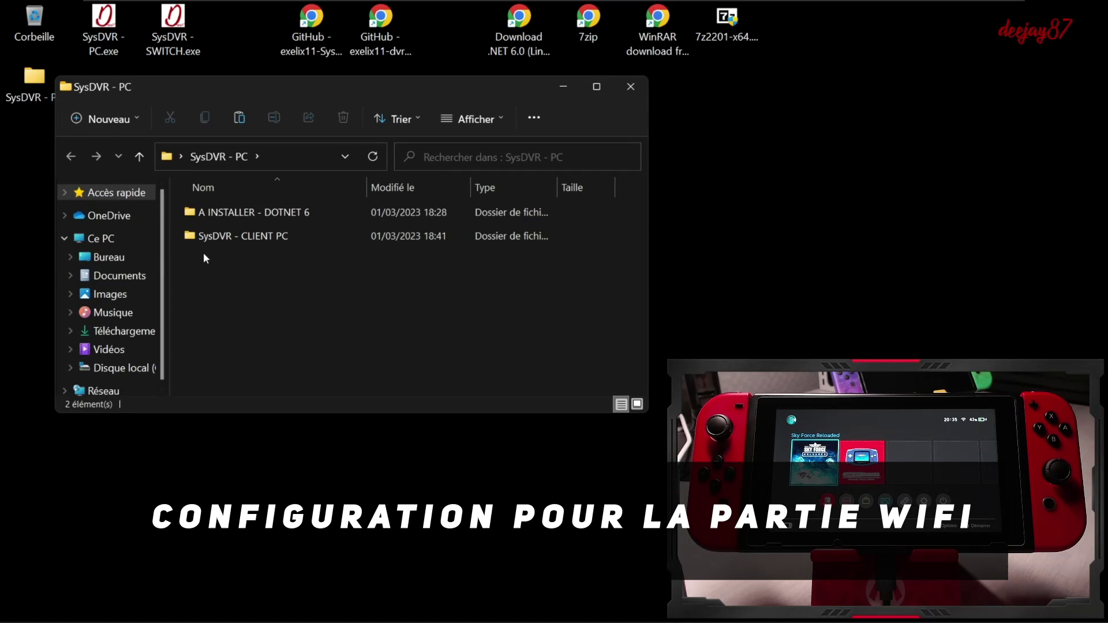
double_click(232, 238)
scroll(309, 309, "down", 2)
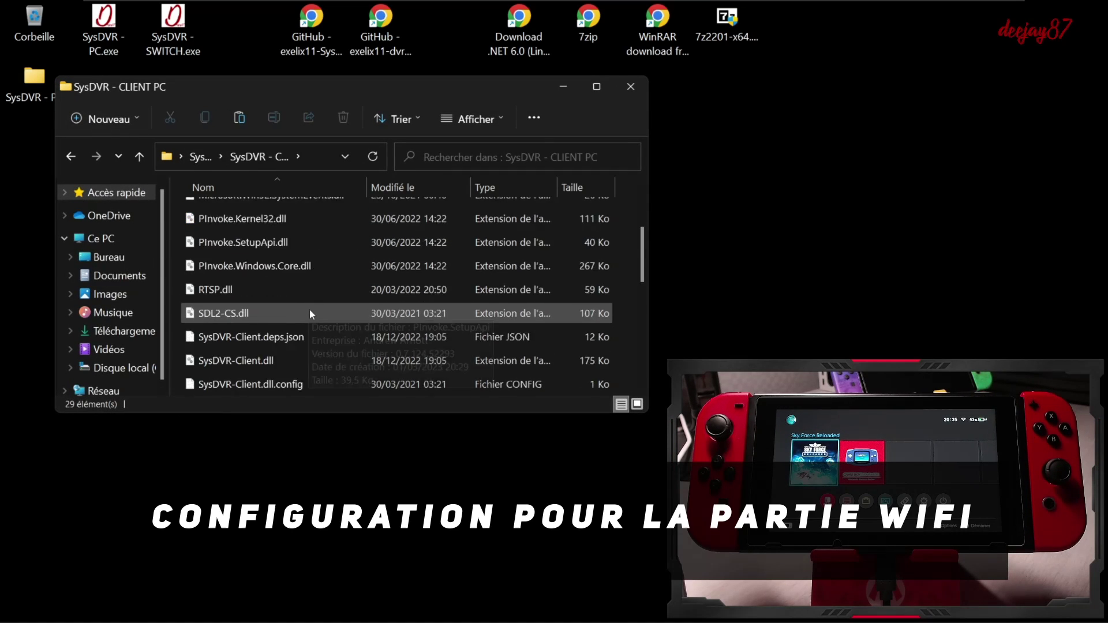
scroll(309, 313, "down", 3)
left_click(264, 245)
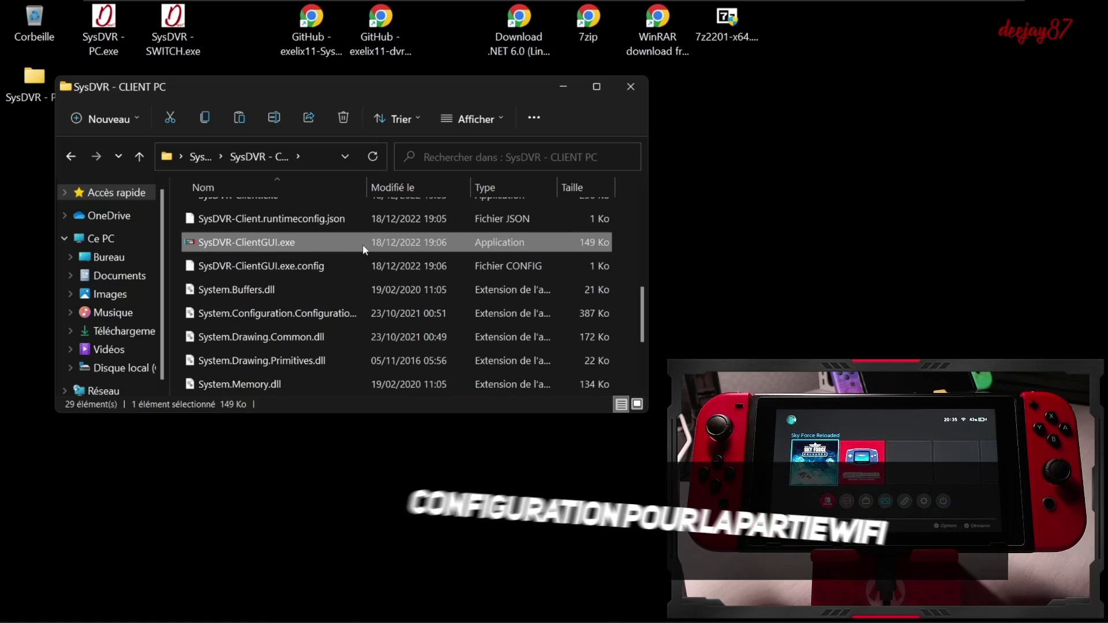
double_click(264, 245)
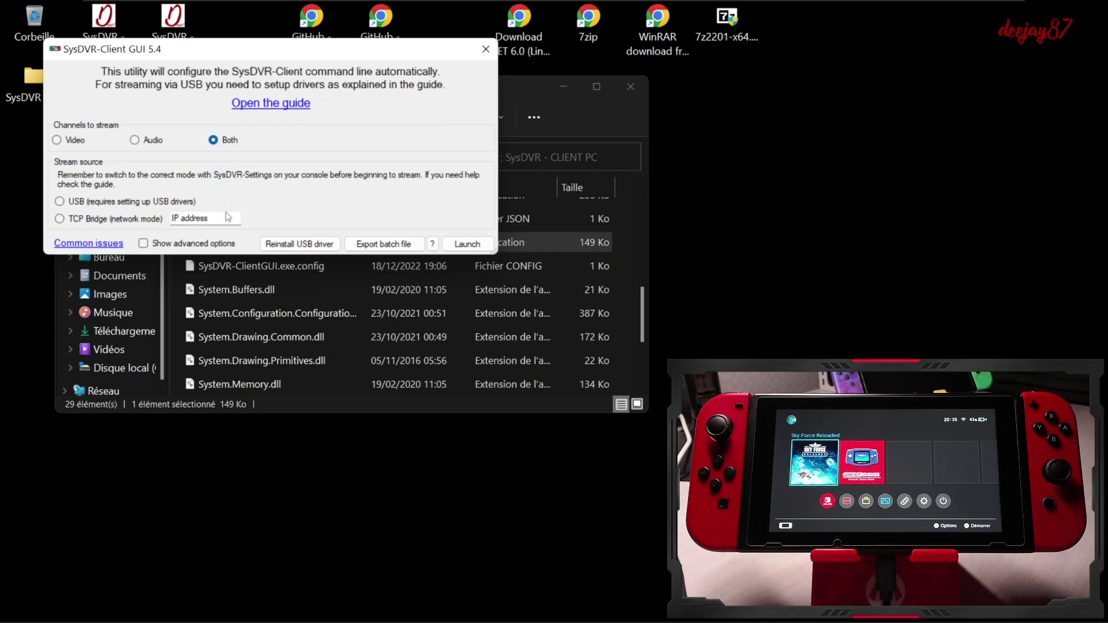
Set the stream source to TCP Bridge with IP address 192.168.1.15, and check the advanced options before hiding them again.
left_click(62, 221)
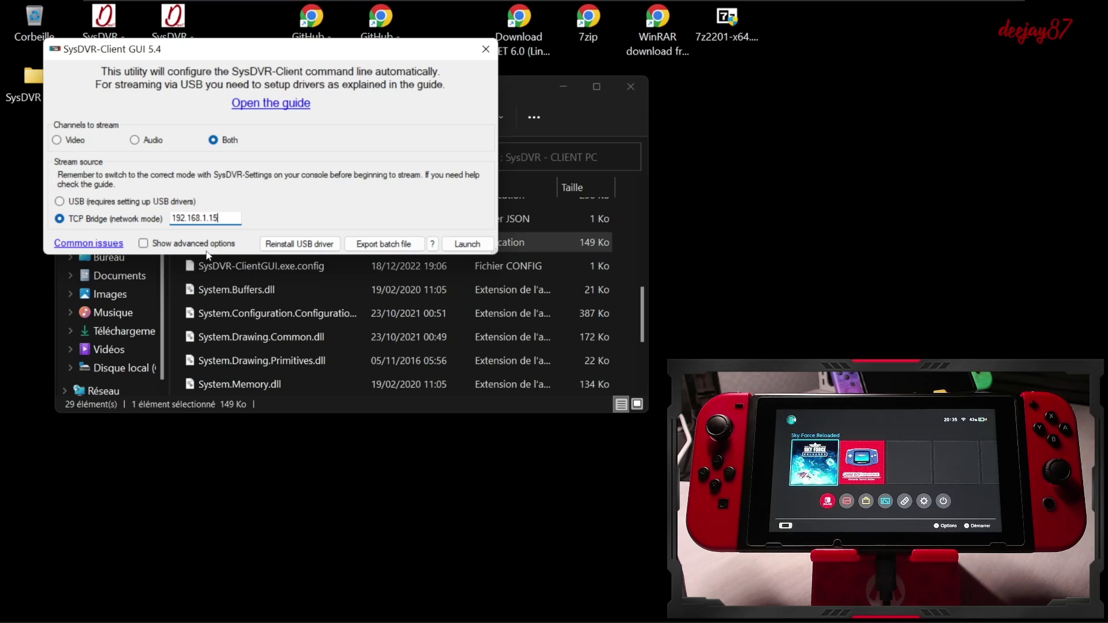
left_click(180, 245)
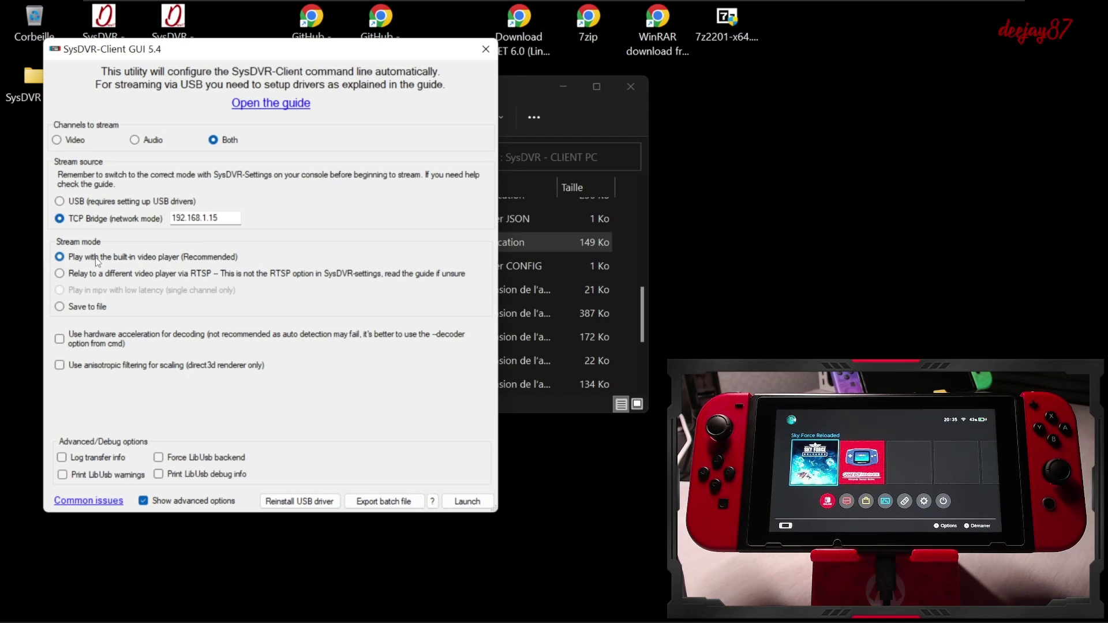
left_click(143, 501)
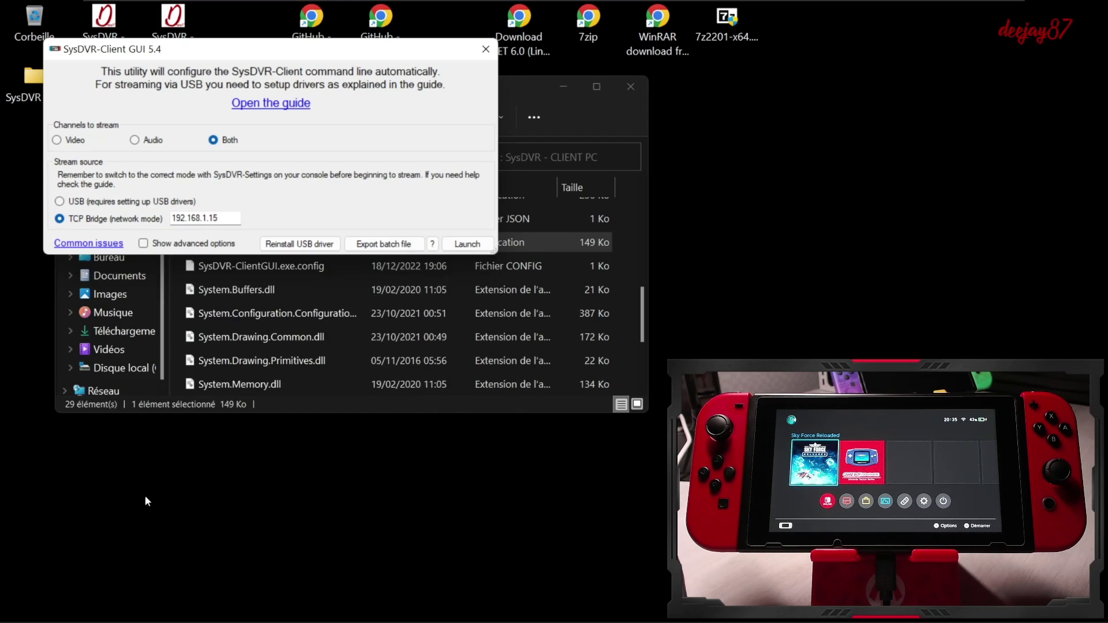
Launch the network stream on the PC and start Sky Force Reloaded on the console with the existing user profile.
left_click(467, 245)
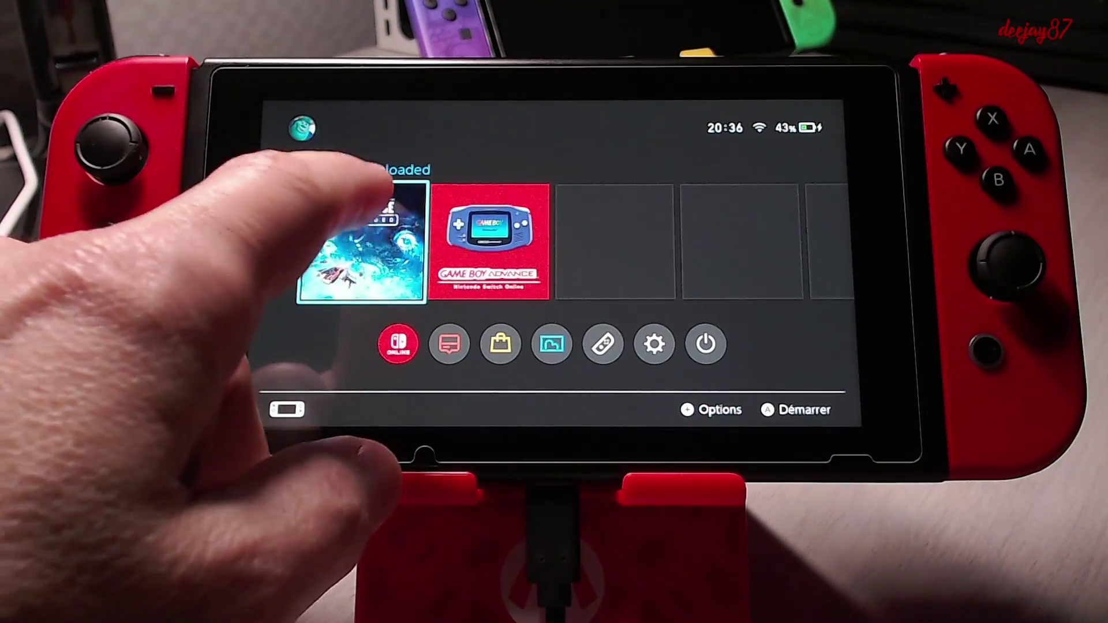
left_click(373, 193)
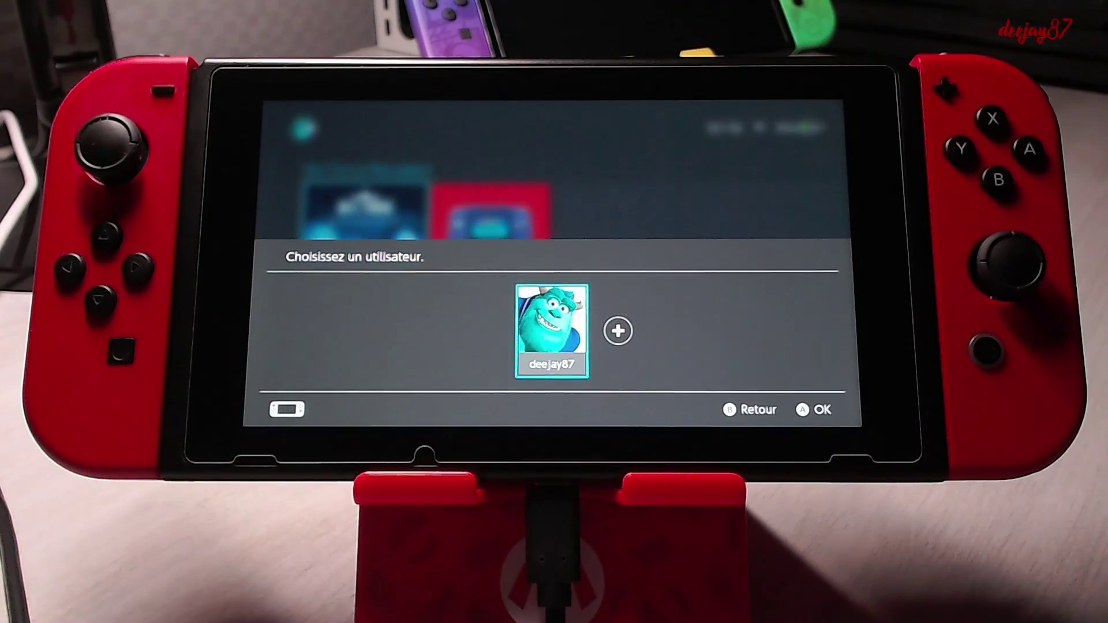
left_click(552, 326)
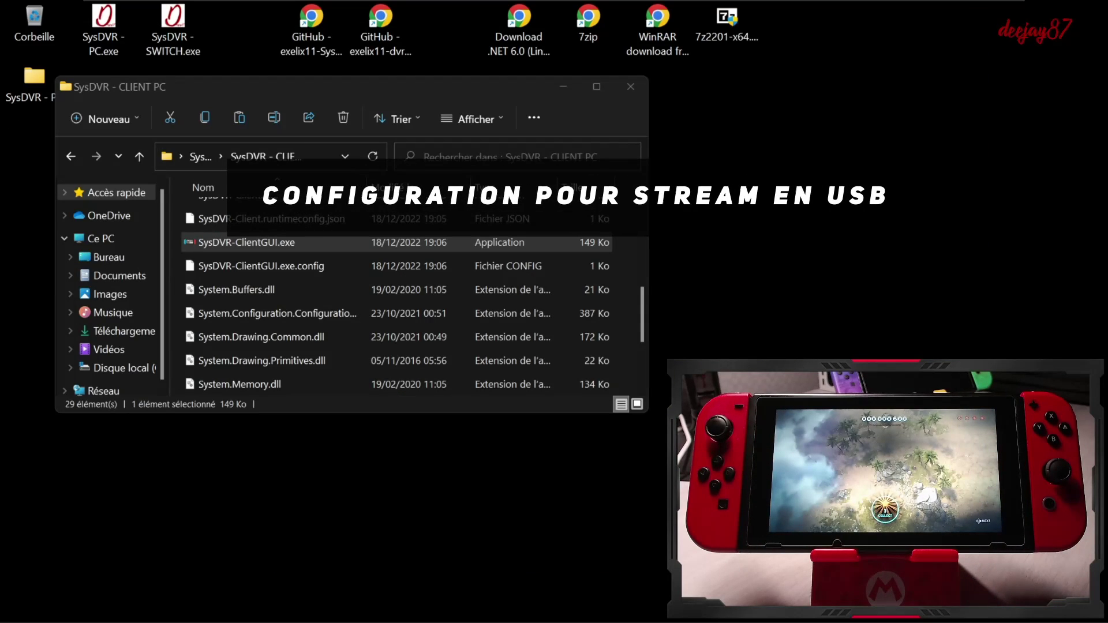
Start SysDVR-ClientGUI.exe again on the PC, and quit Sky Force Reloaded on the console.
left_click(261, 242)
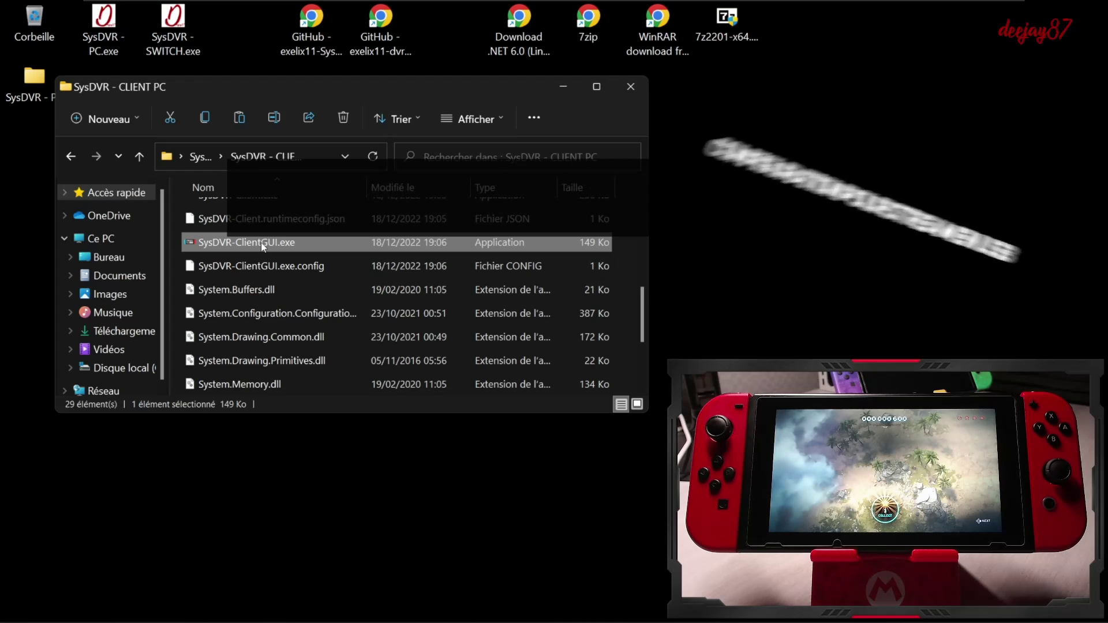
double_click(261, 242)
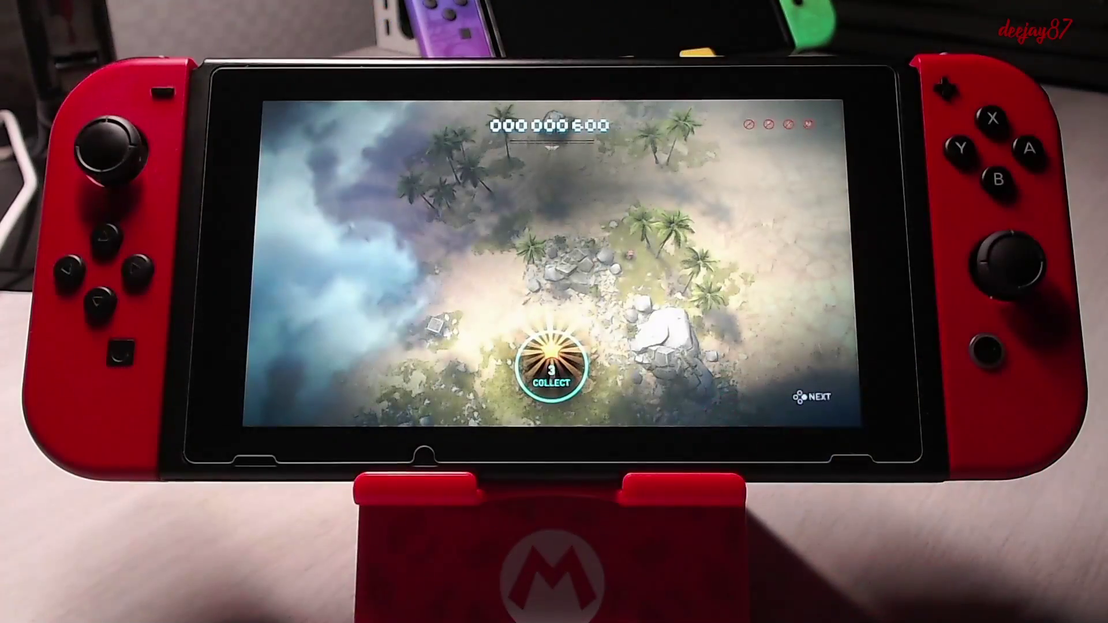
key("Home")
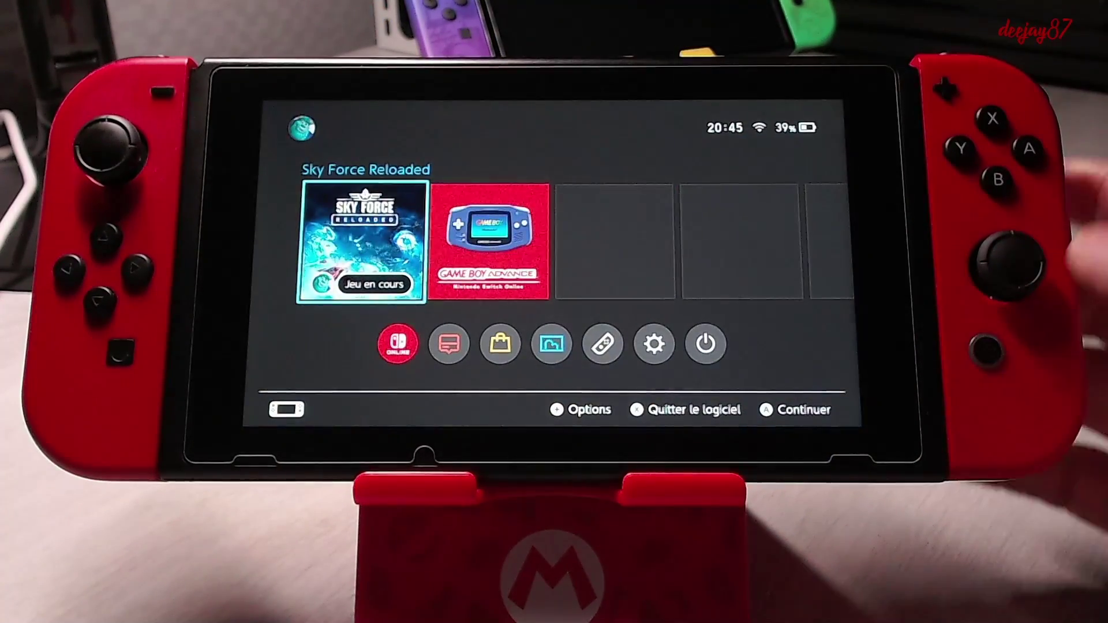
key("x")
key("a")
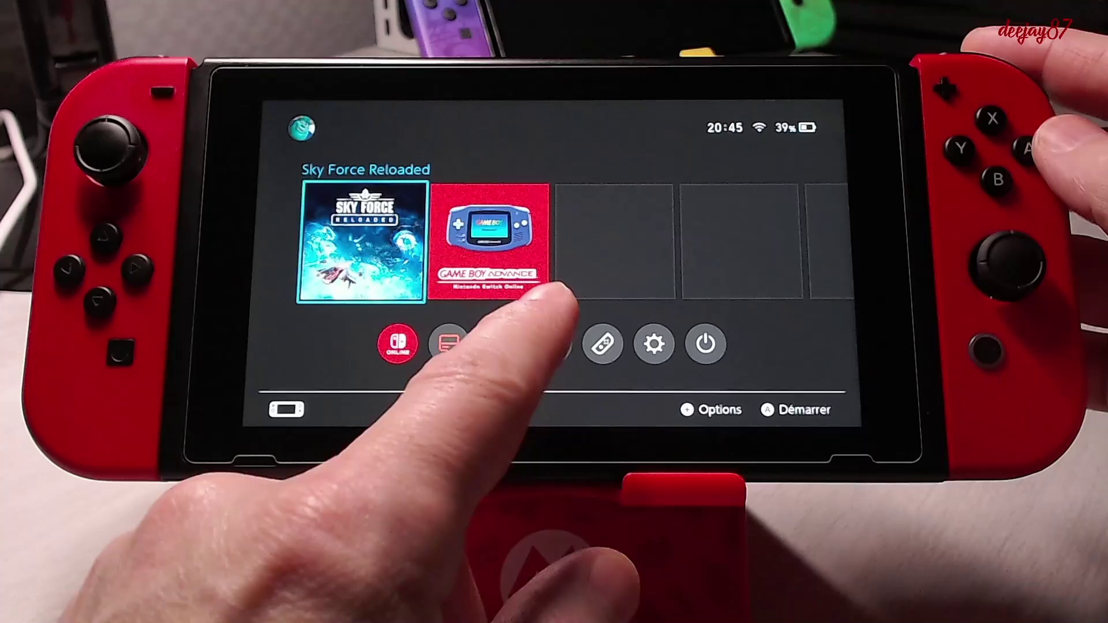
On the console, open the homebrew menu through the album and launch SysDVR Settings.
left_click(603, 344)
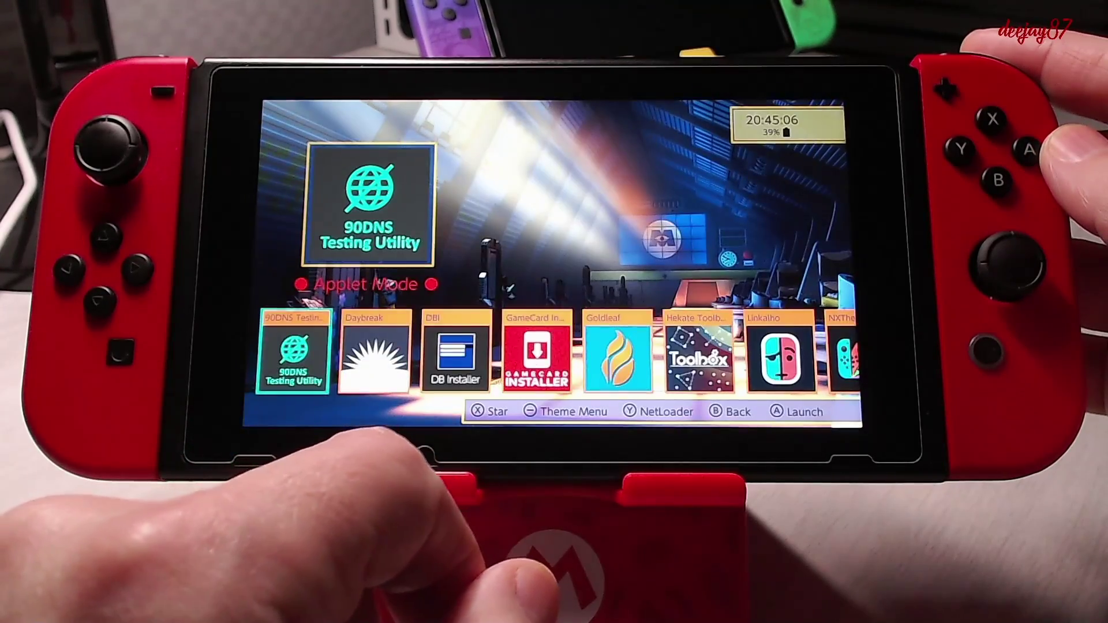
key("Right")
key("Right")
key("Right")
key("Right")
key("Right")
key("Right")
key("Right")
key("Right")
key("Right")
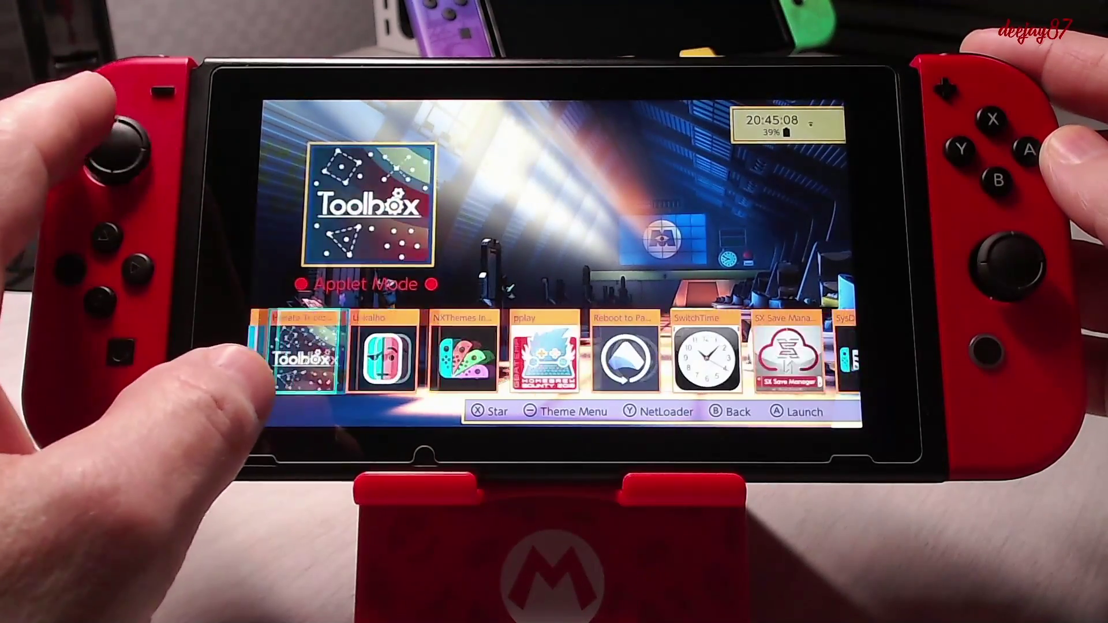
left_click(616, 355)
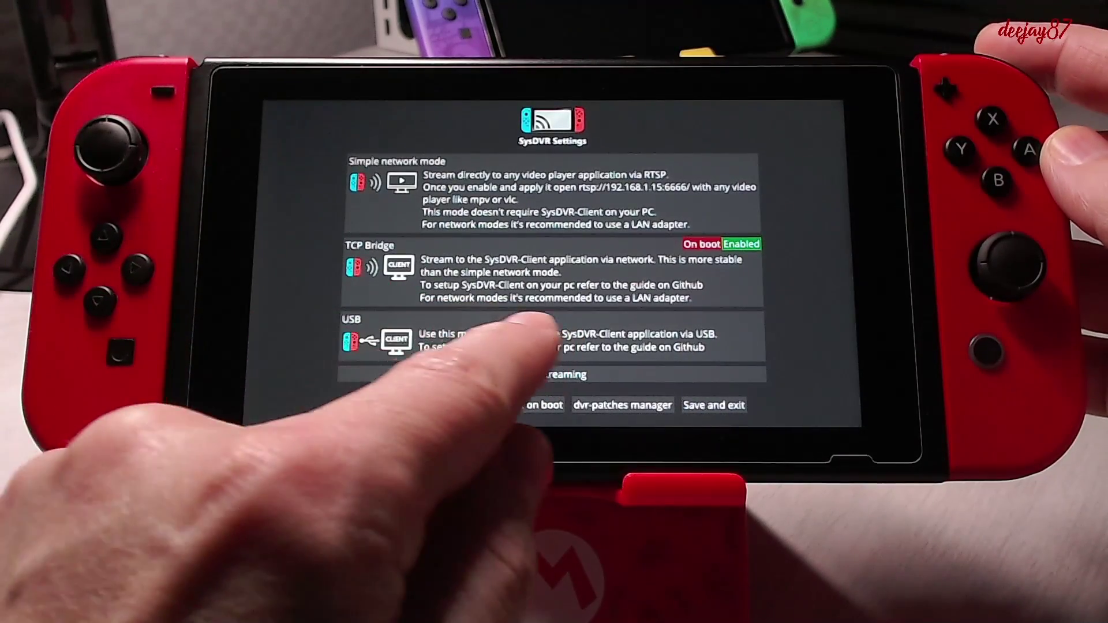
Enable USB mode in SysDVR Settings as the default on boot, save and exit, and return to the home menu.
left_click(508, 323)
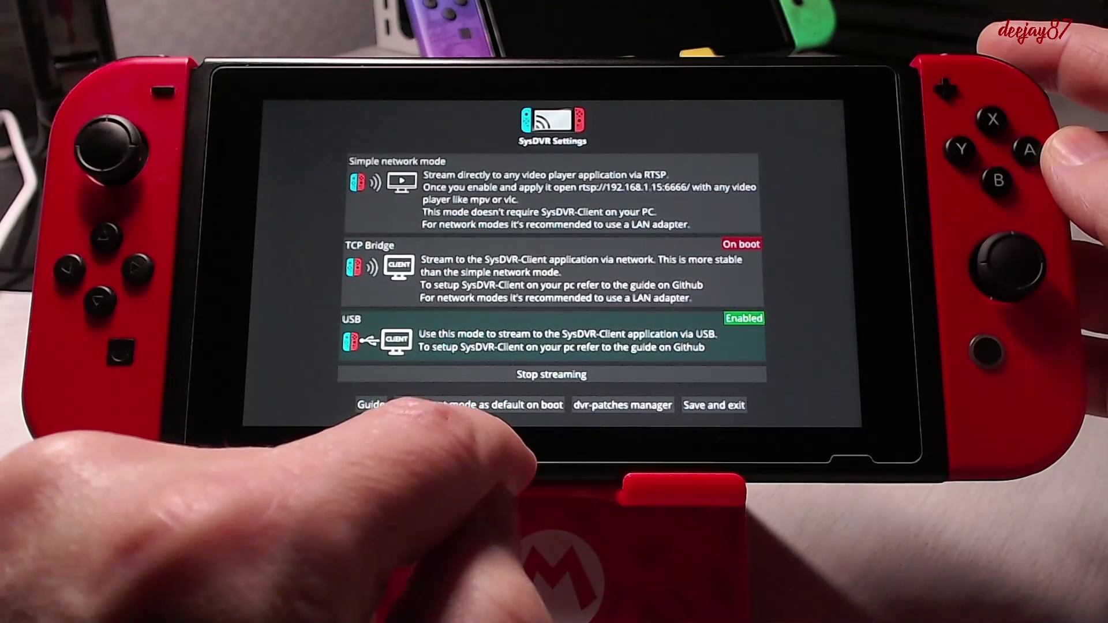
left_click(479, 405)
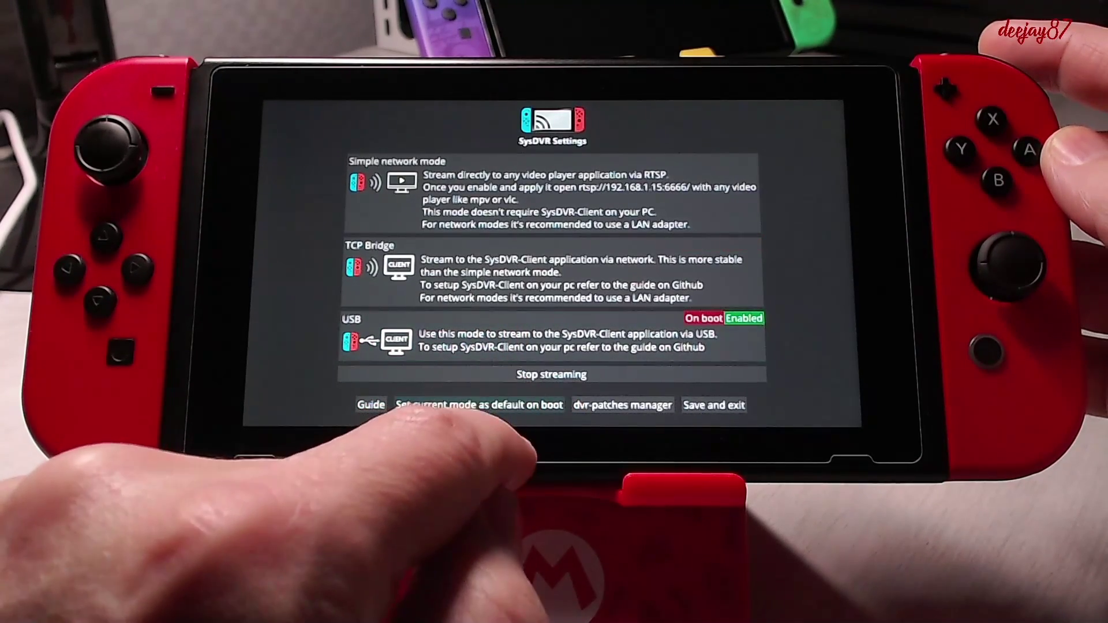
left_click(713, 404)
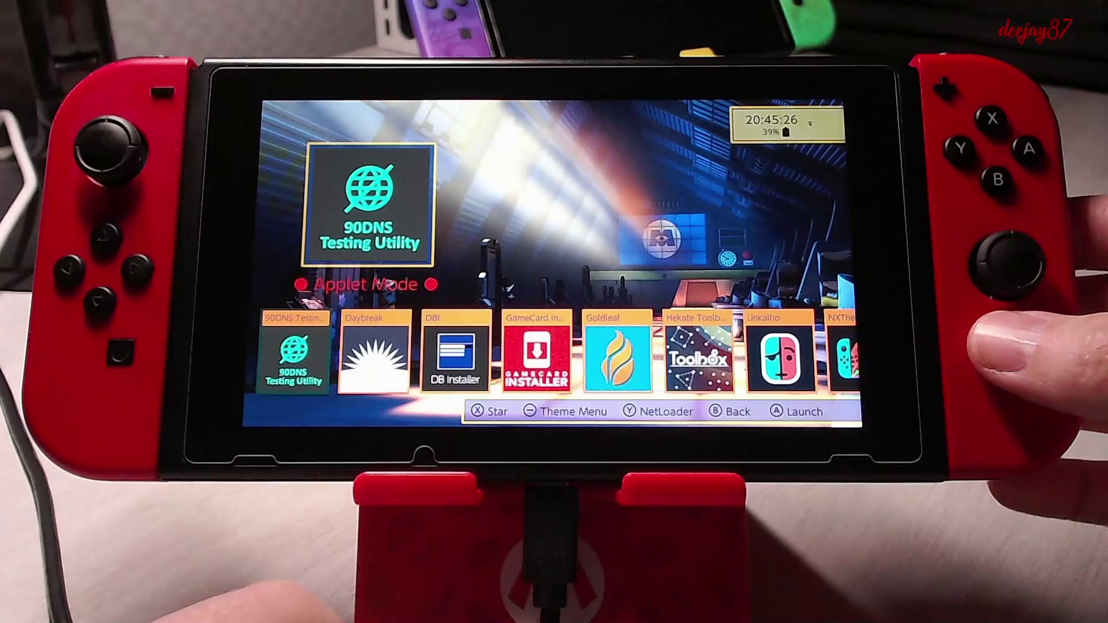
key("Home")
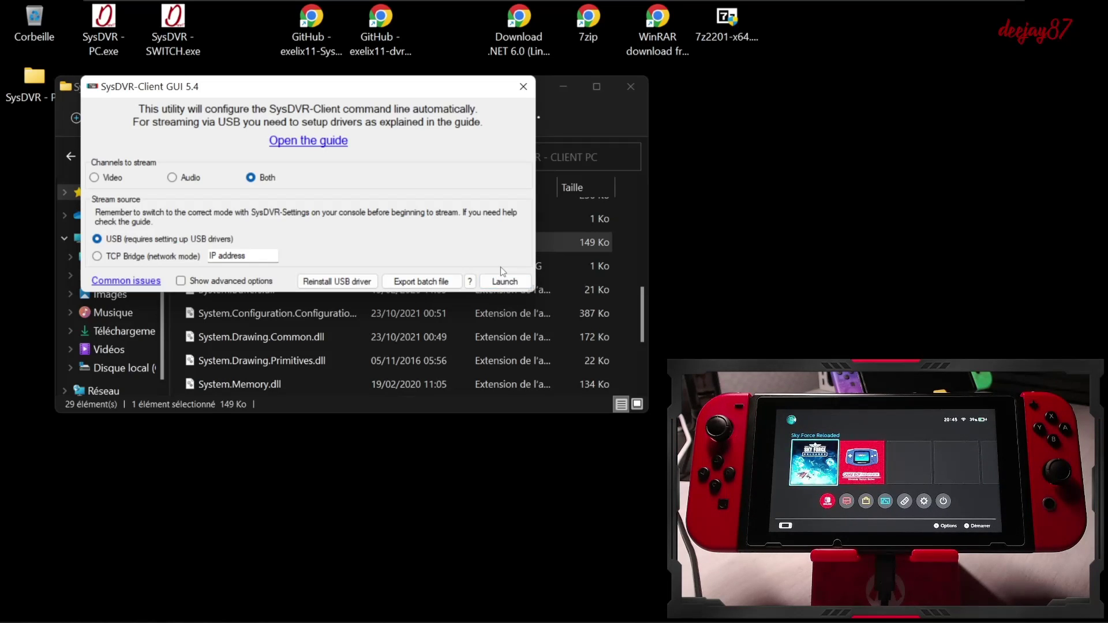
On the PC, install the SysDVR USB driver without opening the log page, and launch the stream with USB as source.
left_click(505, 281)
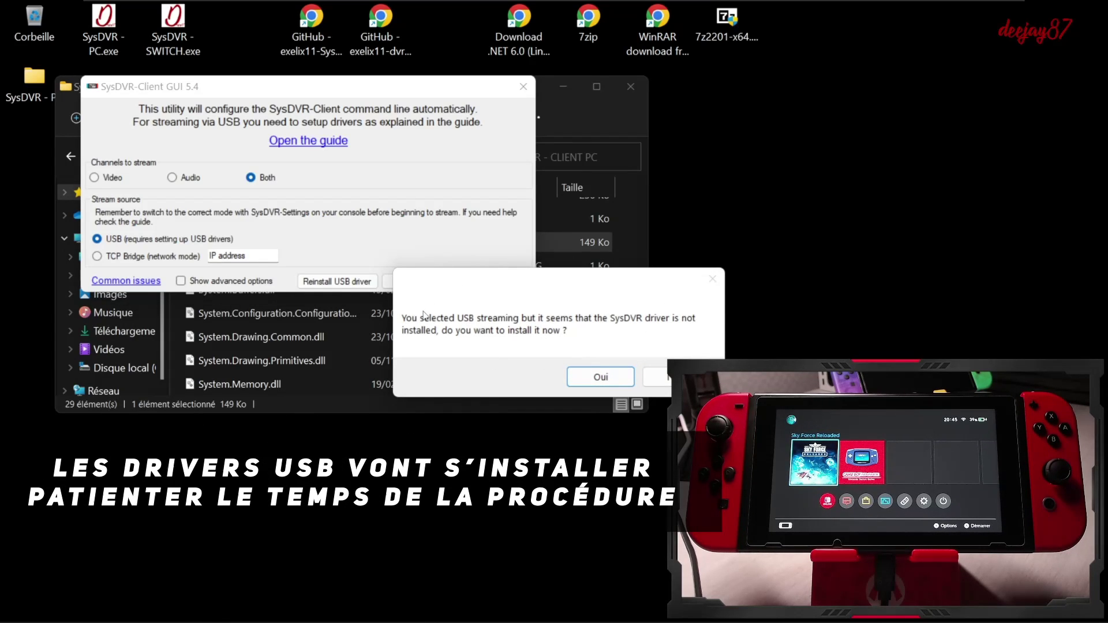
left_click_drag(565, 281, 460, 226)
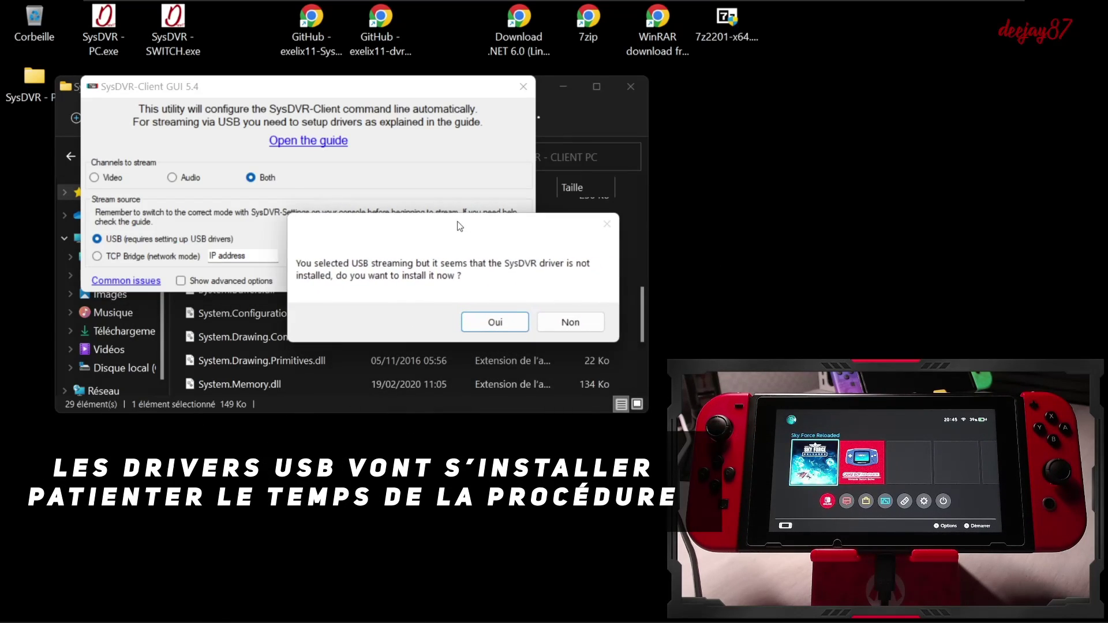
left_click(491, 326)
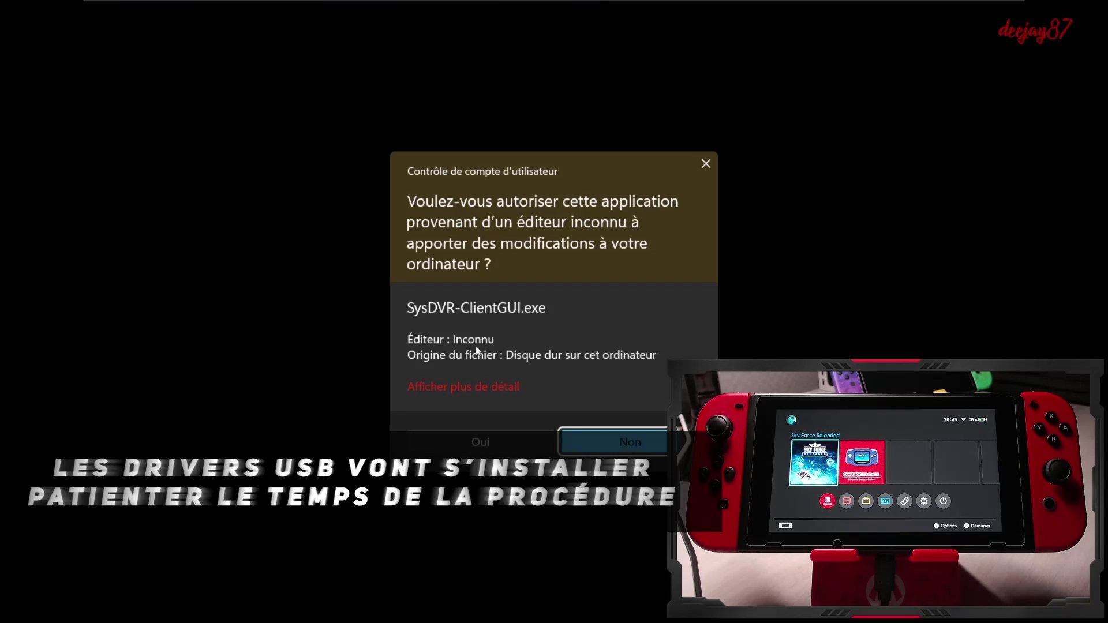
left_click(467, 442)
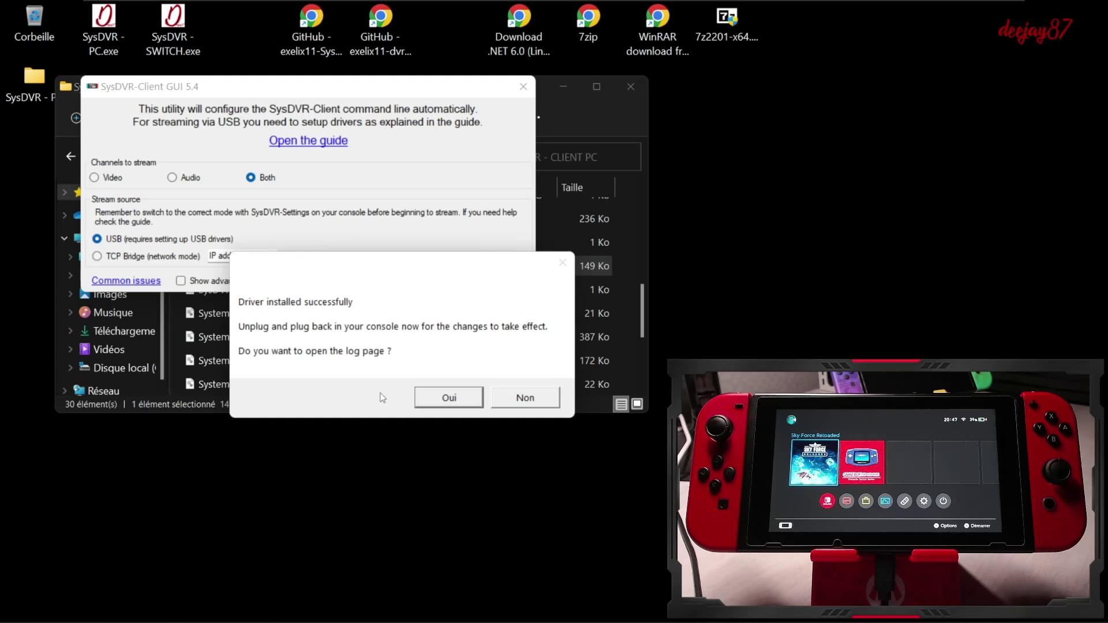
left_click(527, 400)
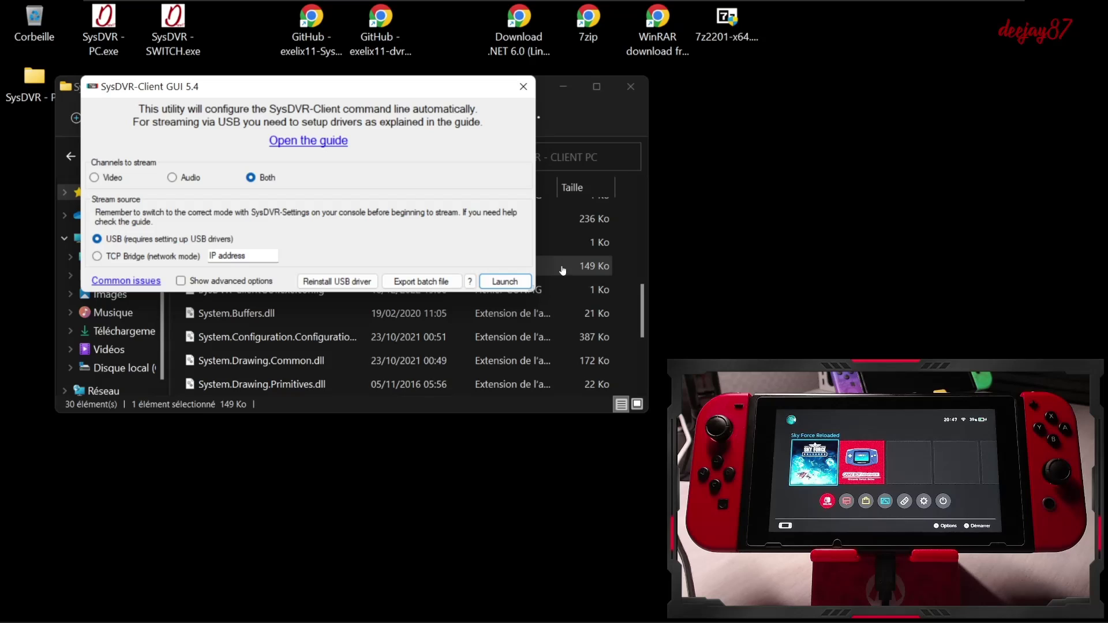
left_click(504, 282)
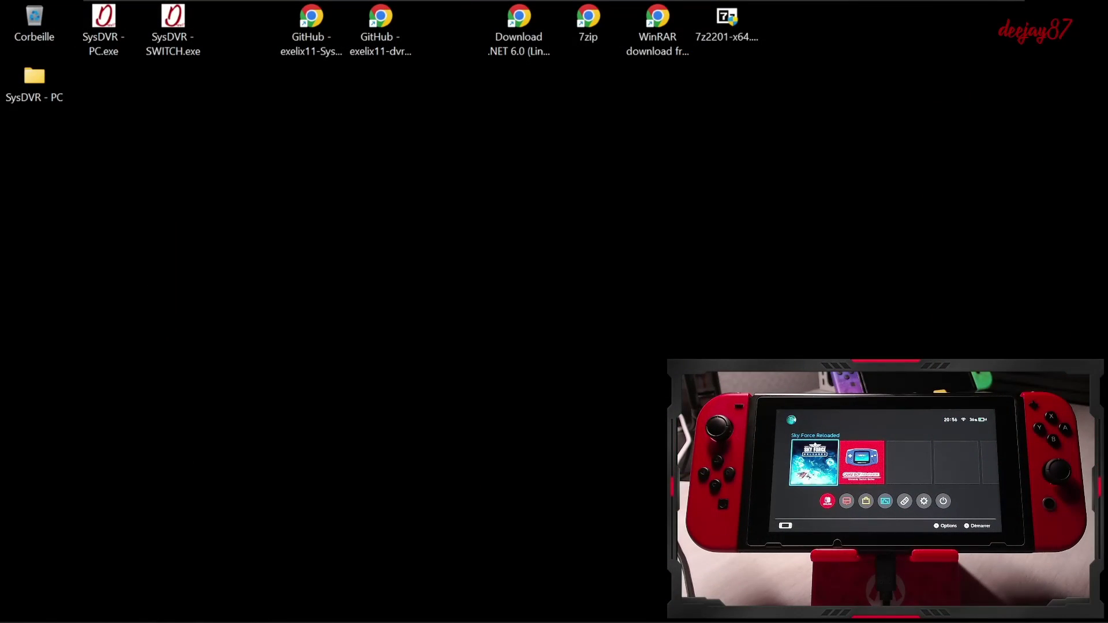
Start SysDVR-ClientGUI.exe from the SysDVR - CLIENT PC folder inside SysDVR - PC on the desktop.
double_click(34, 80)
double_click(220, 236)
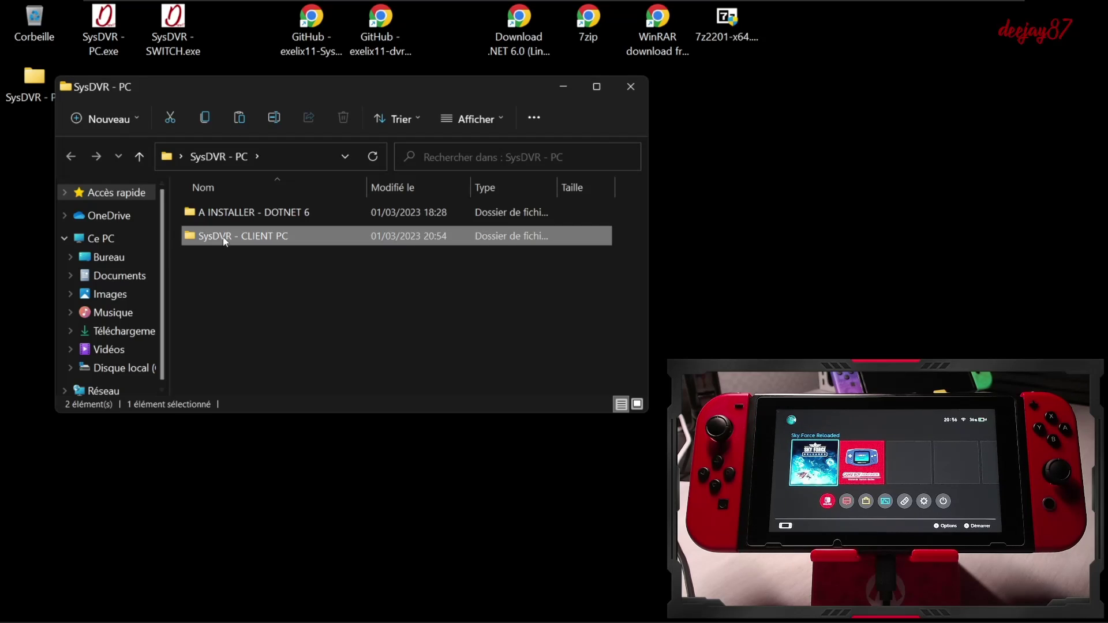
scroll(243, 260, "down", 5)
scroll(329, 332, "up", 7)
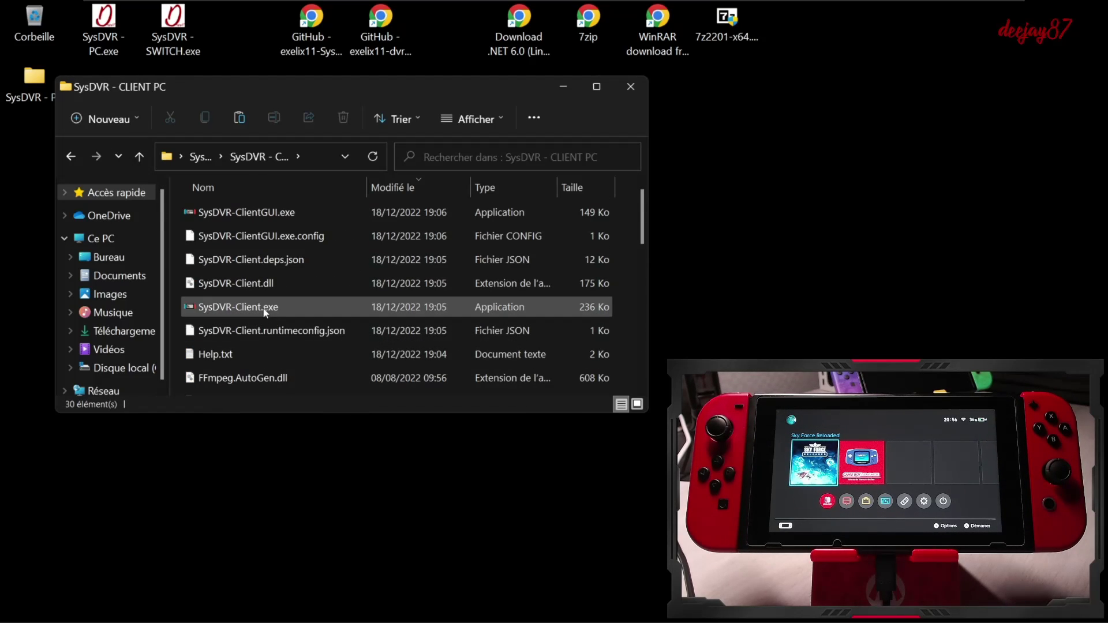
left_click(263, 214)
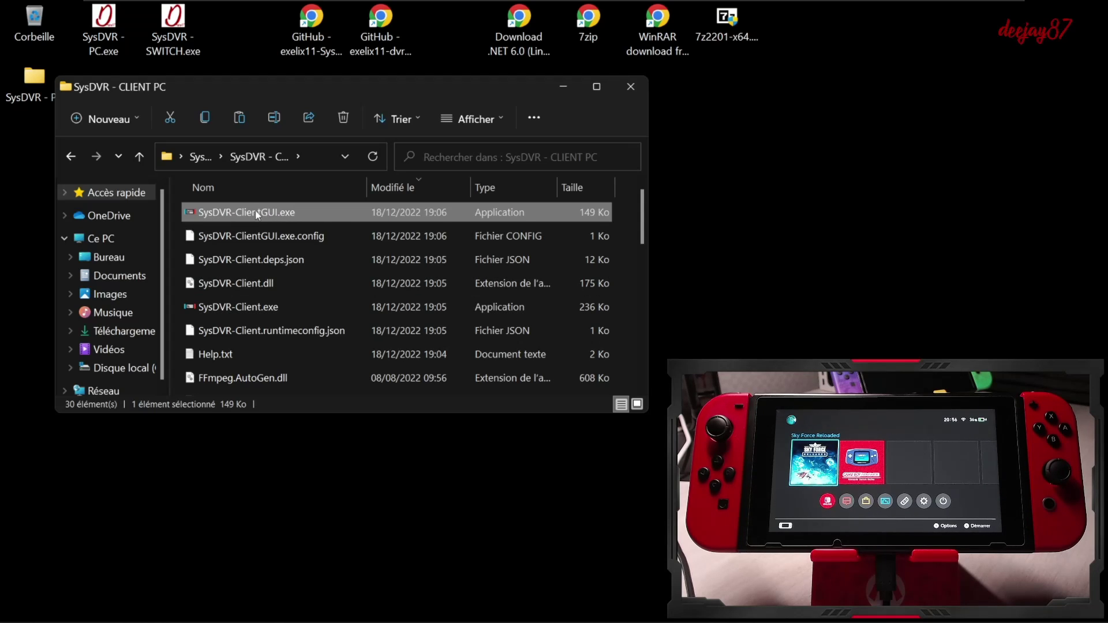
double_click(258, 213)
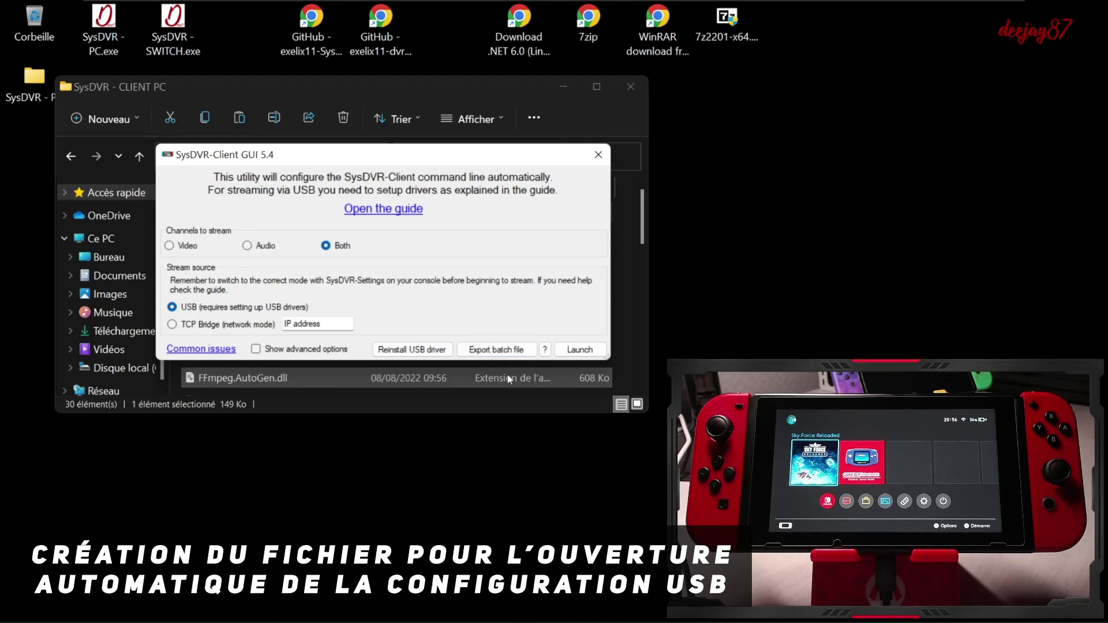
Export the USB configuration as the batch file SysDVR Launcher USB.bat in the SysDVR - CLIENT PC folder, and close the client configuration window.
left_click(493, 351)
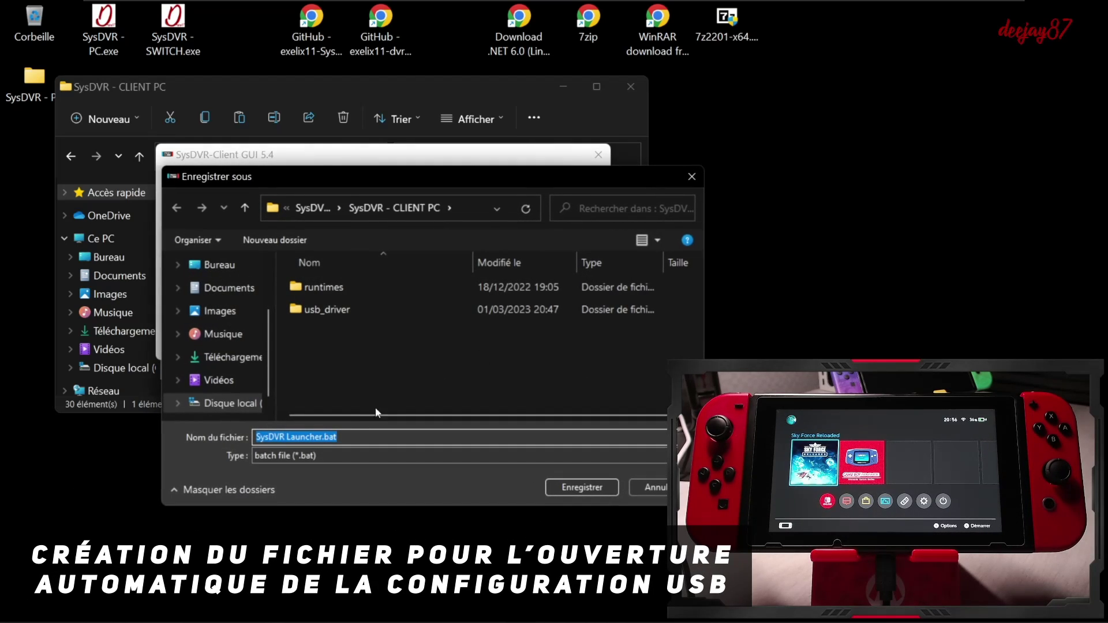
left_click(290, 436)
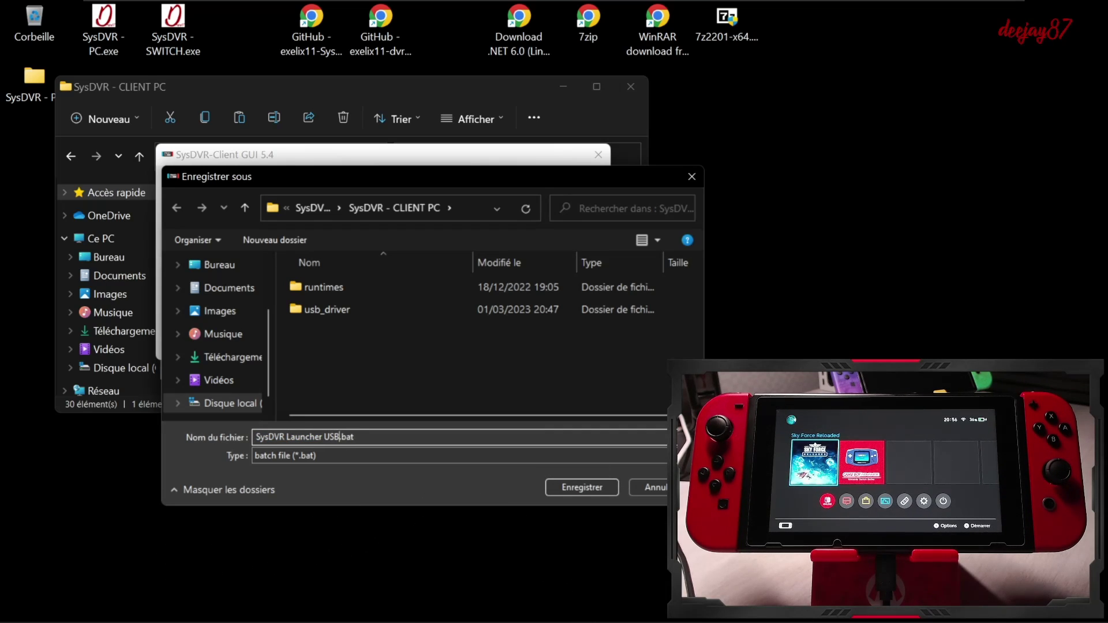
left_click(574, 488)
left_click(601, 369)
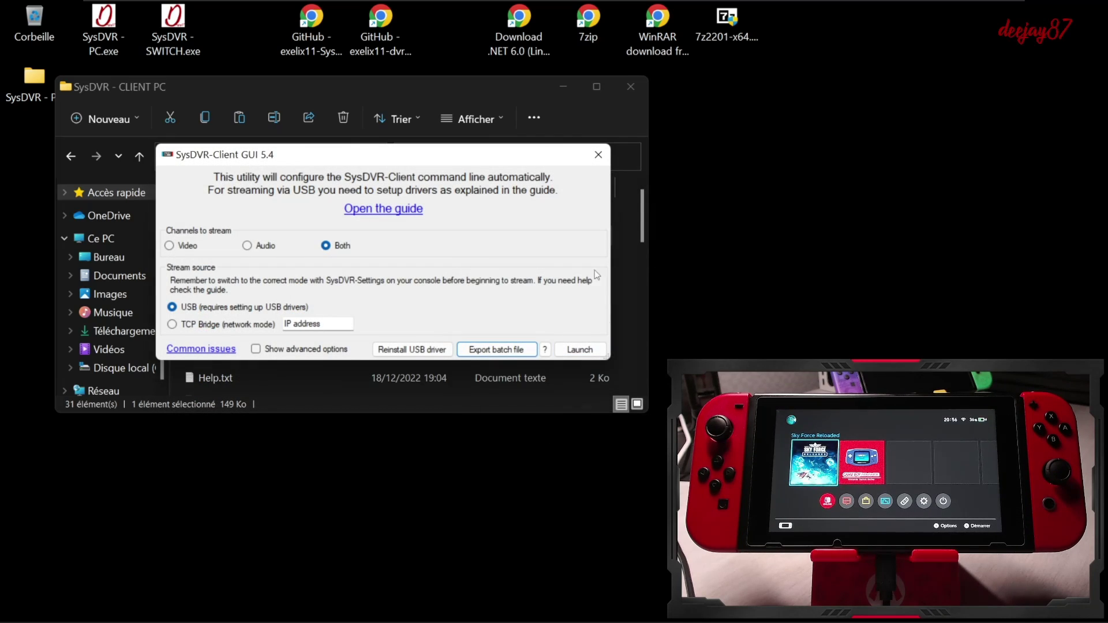
left_click(598, 156)
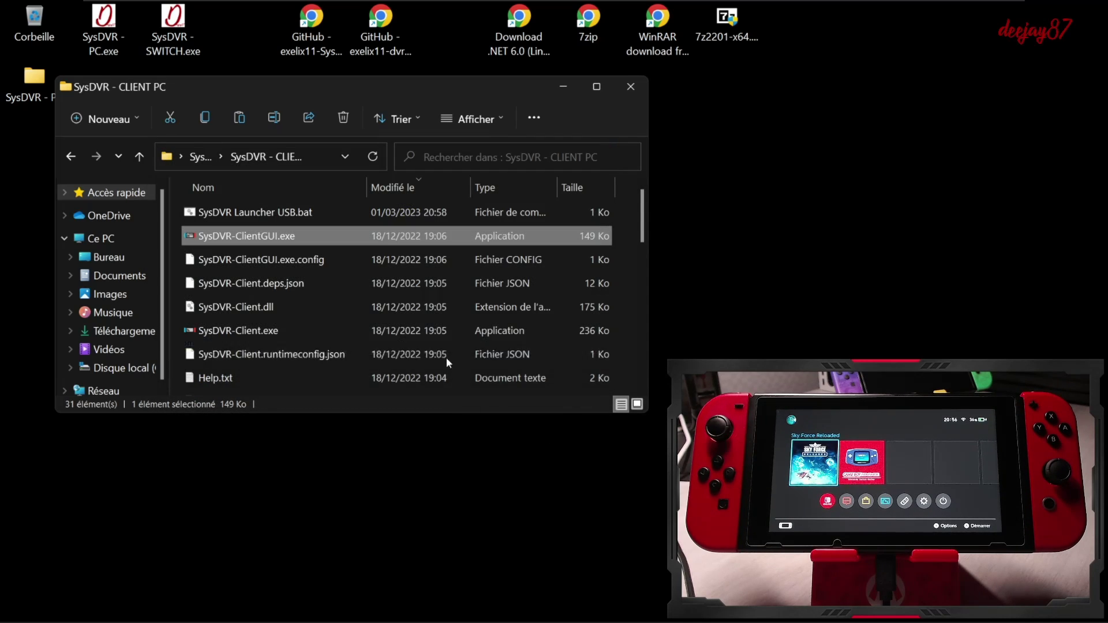
Test the USB stream by running SysDVR Launcher USB.bat, and close the stream window and the folder.
left_click(267, 217)
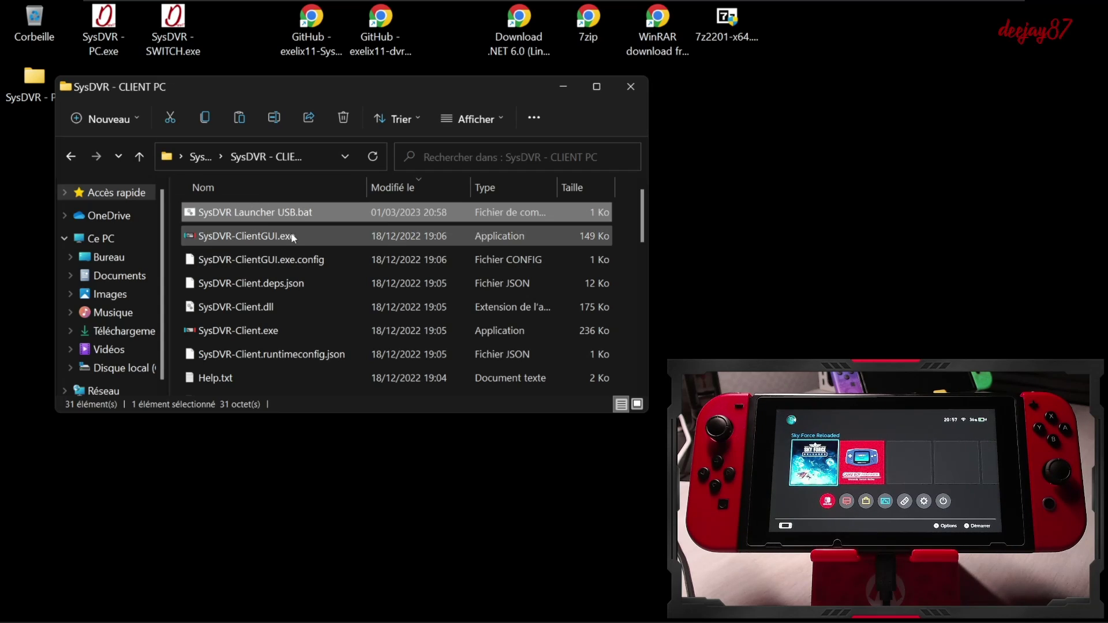
double_click(269, 212)
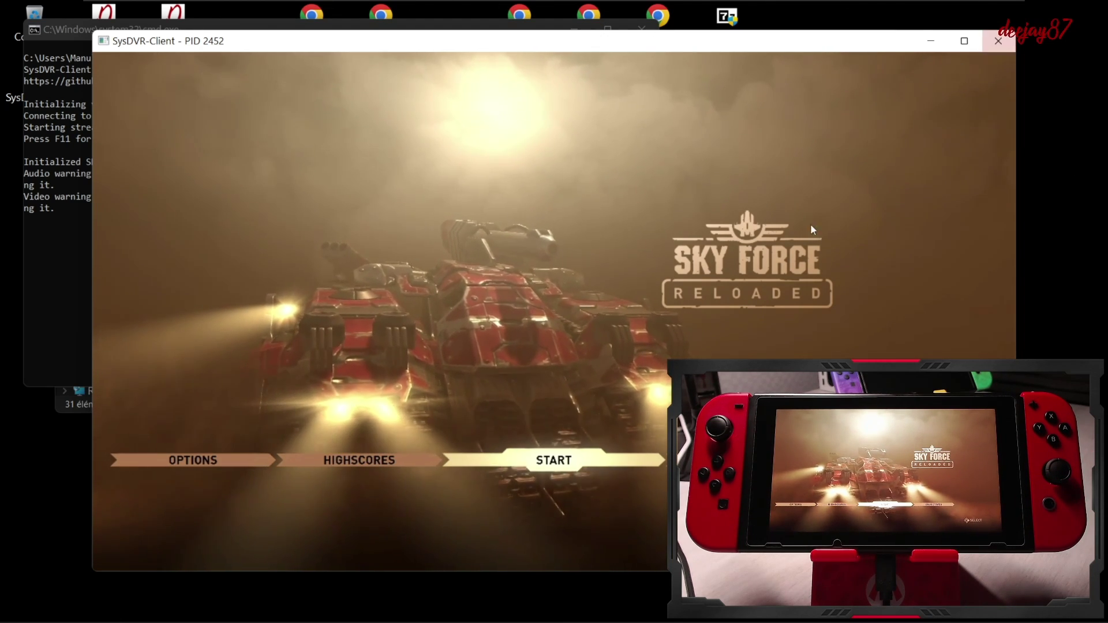
left_click(998, 41)
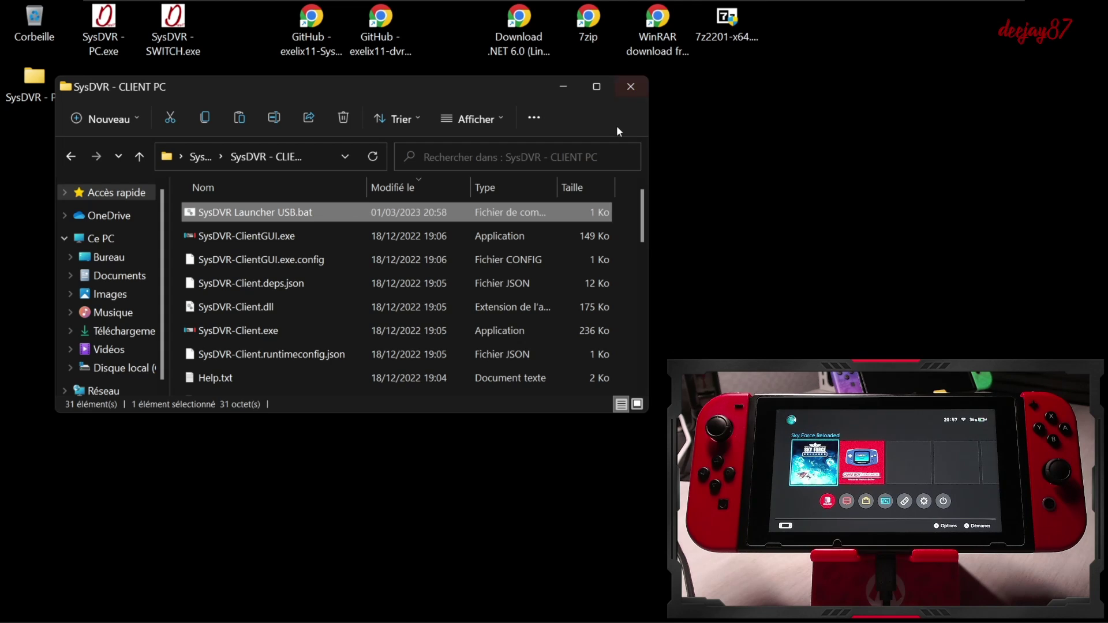
left_click(638, 88)
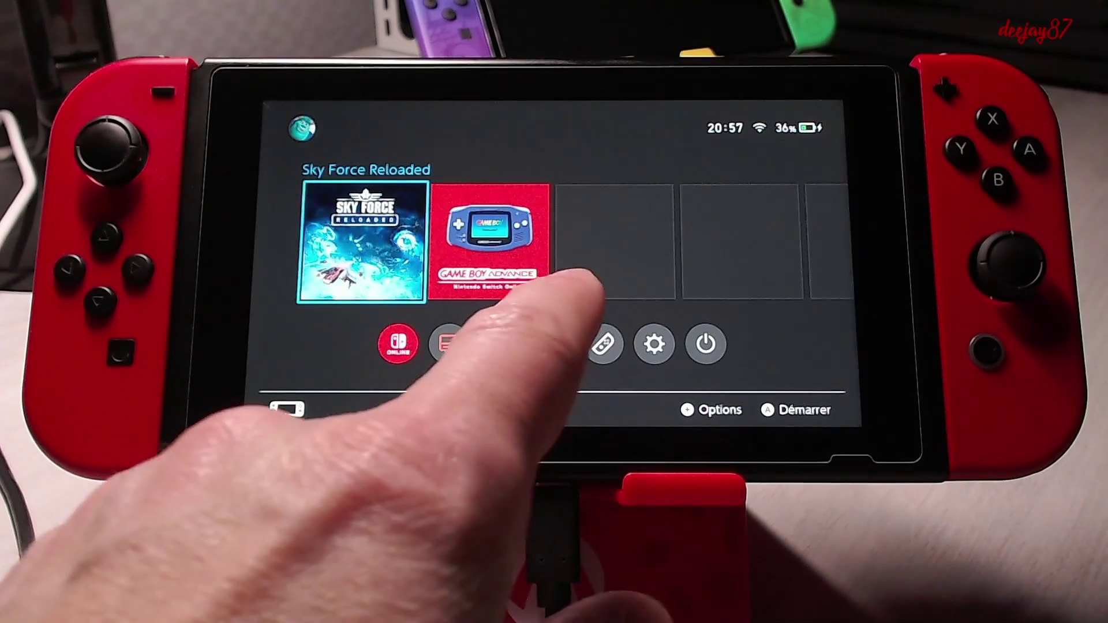
On the Switch, open the homebrew menu from the album and launch SysDVR Settings.
left_click(551, 344)
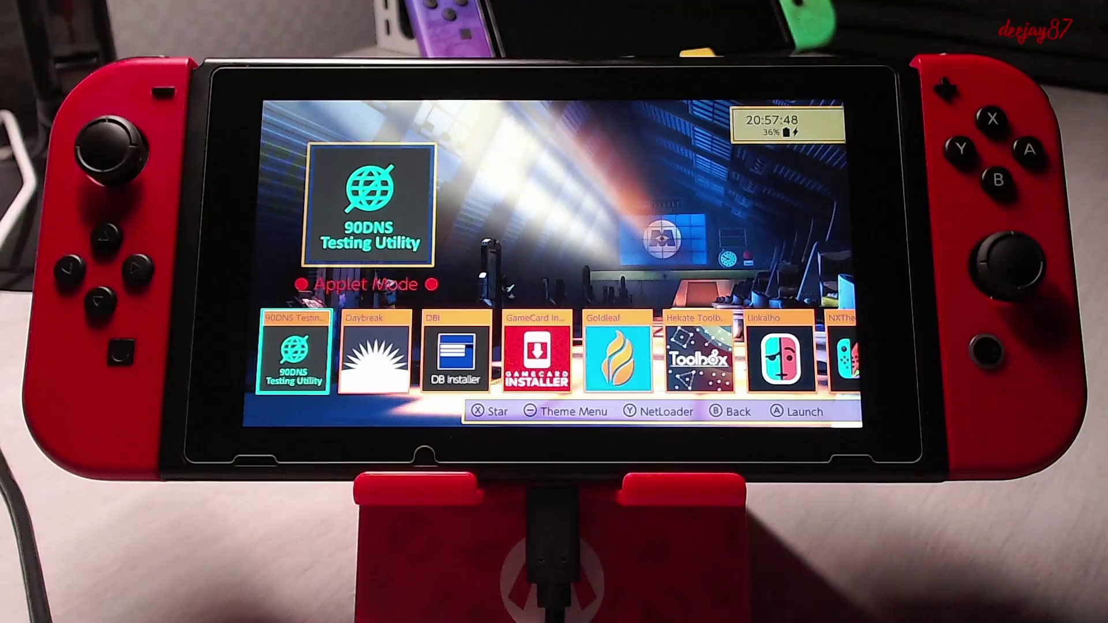
key("Right")
key("Right")
key("Right")
key("Right")
key("Right")
key("Right")
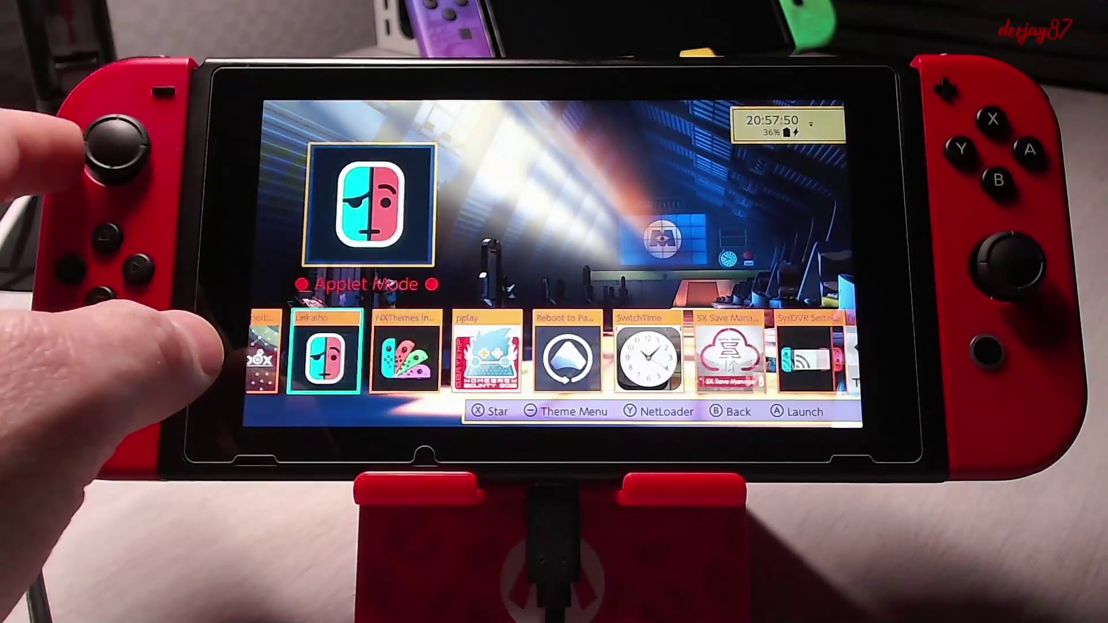
key("Right")
key("Right")
left_click(615, 352)
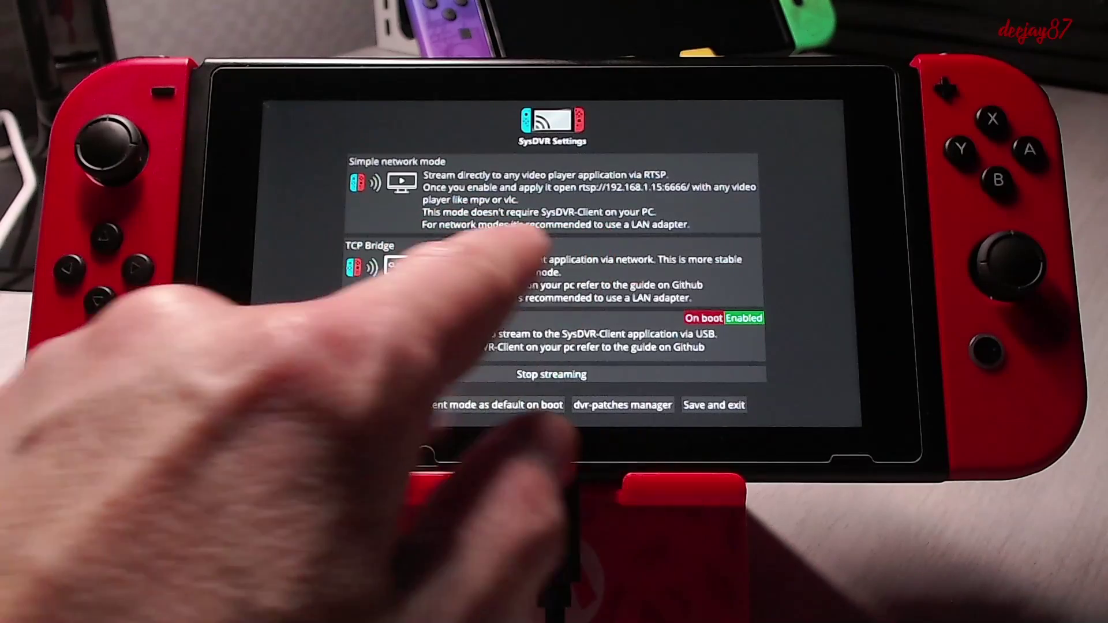
Enable TCP Bridge mode, make it the default on boot, save and exit, and return to the Switch home screen.
left_click(525, 277)
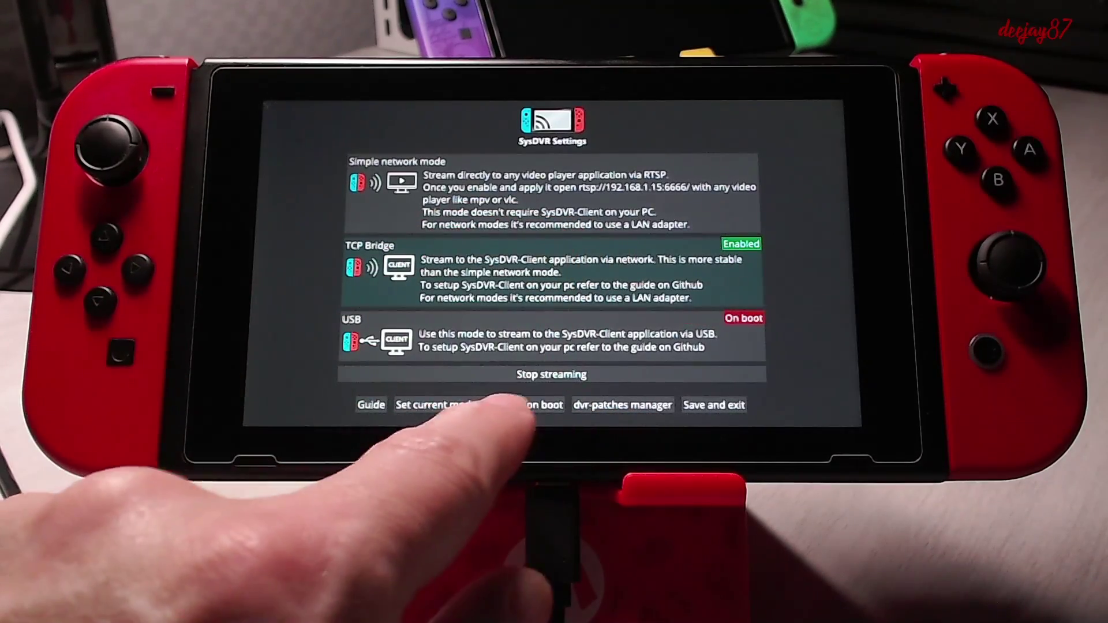
left_click(508, 404)
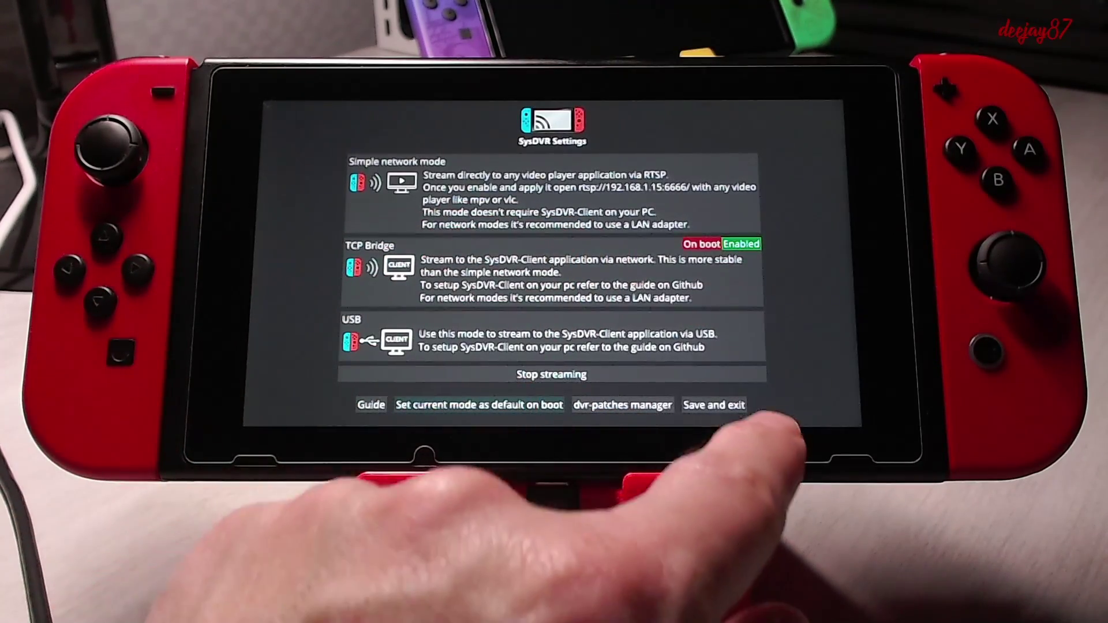
left_click(714, 405)
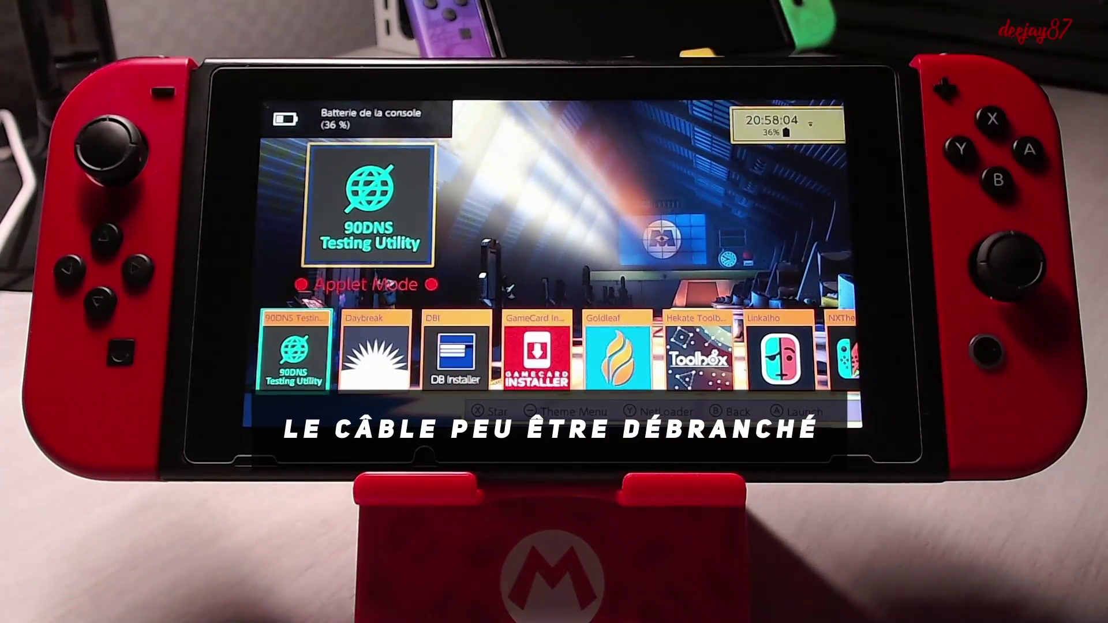
left_click(987, 349)
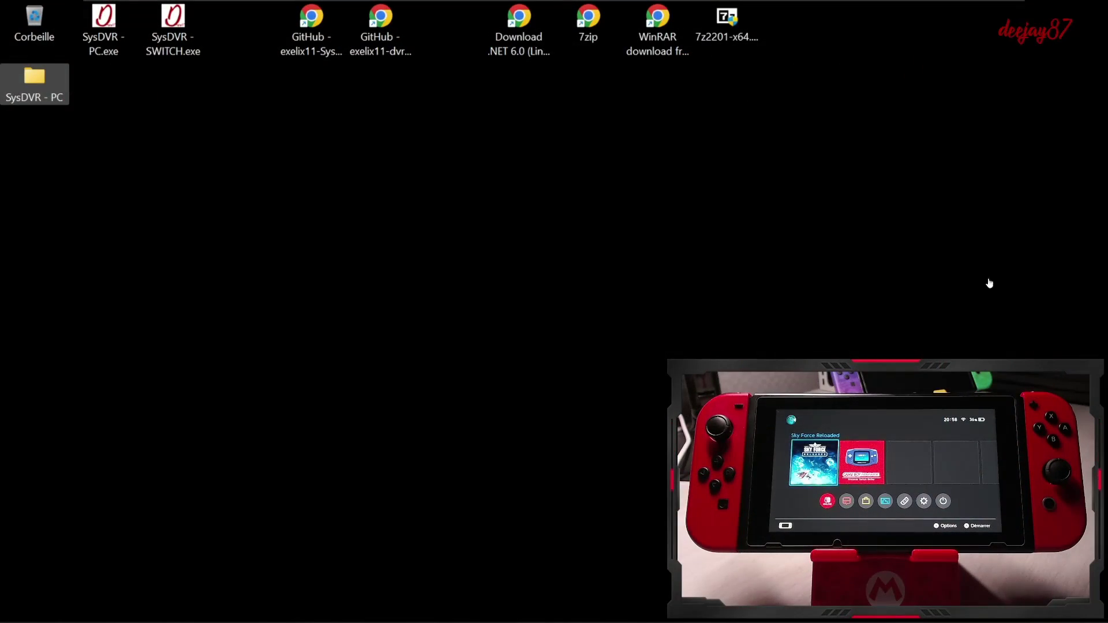
On the PC, start SysDVR-ClientGUI.exe from the SysDVR - CLIENT PC folder and set TCP Bridge as stream source with IP 192.168.1.15.
double_click(41, 81)
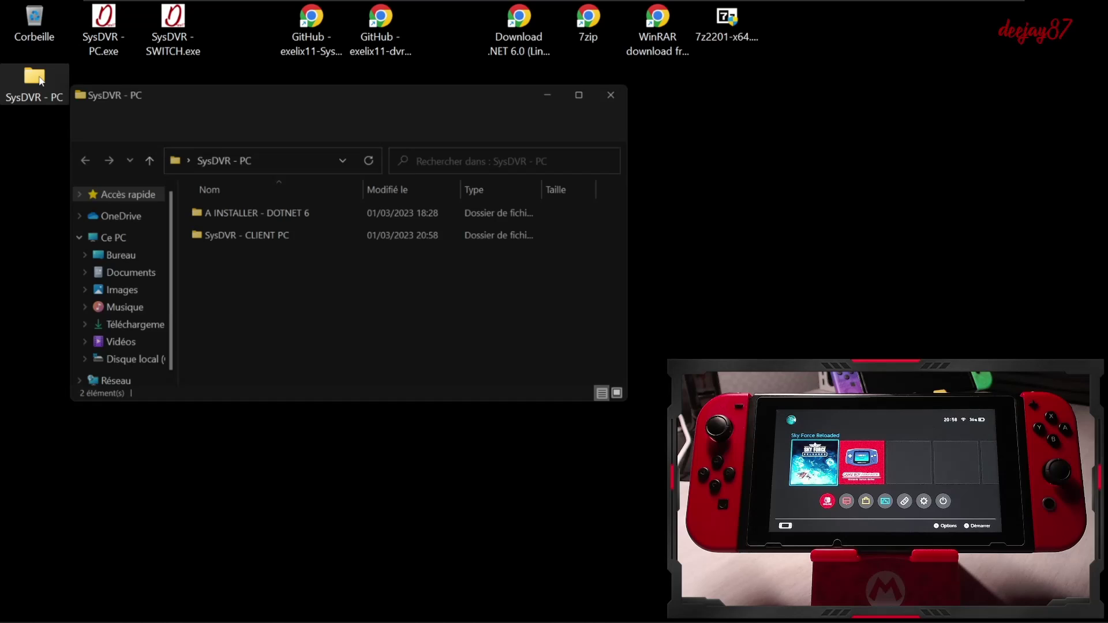
double_click(241, 233)
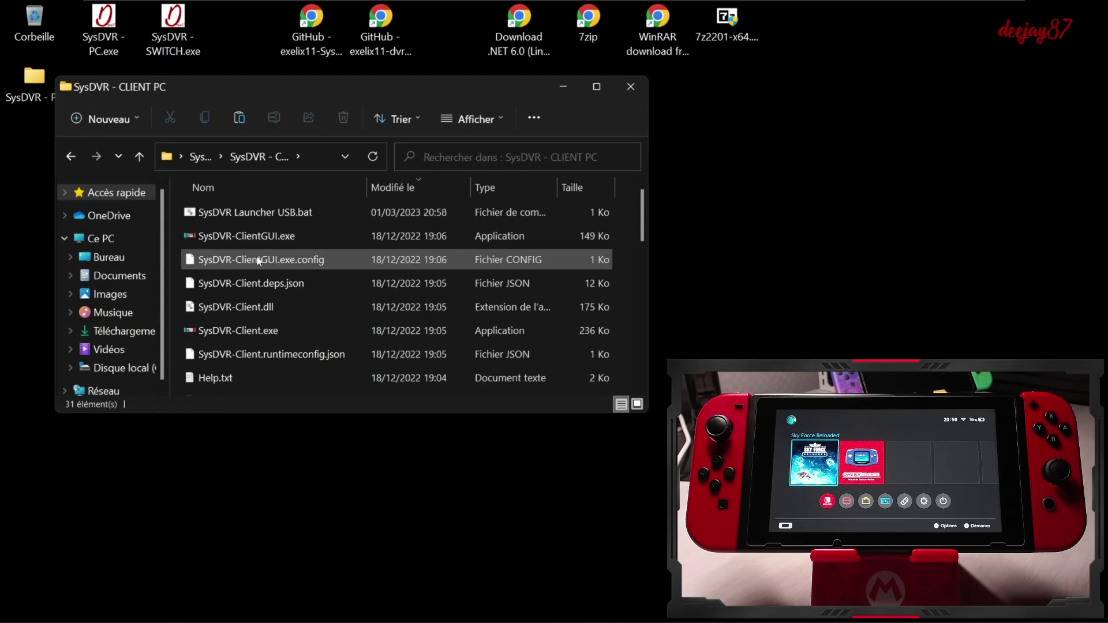
double_click(267, 237)
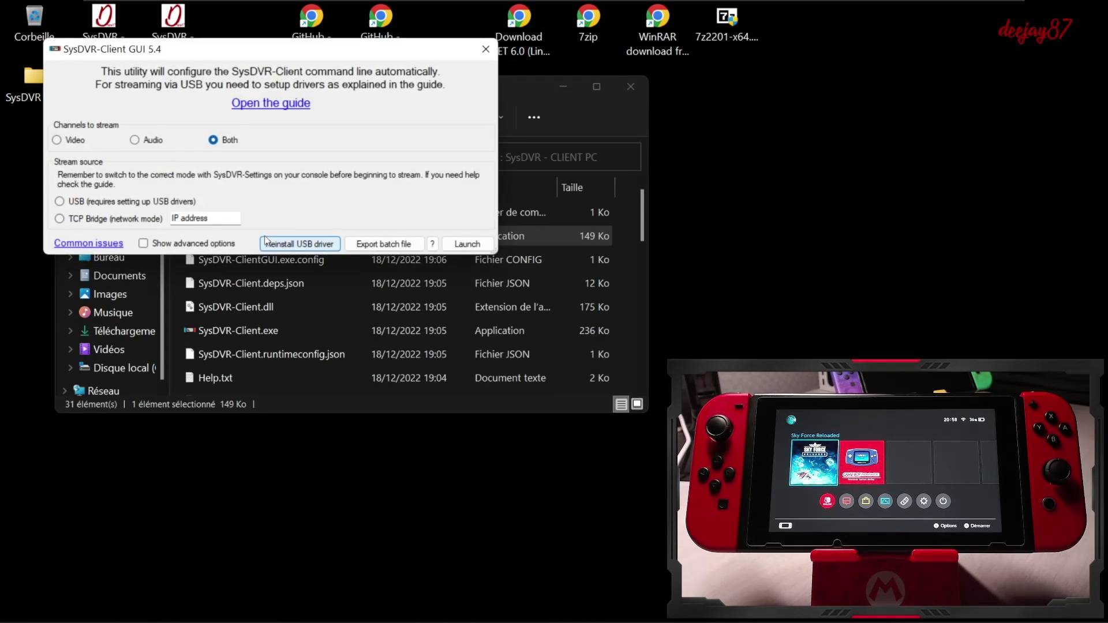
left_click(76, 218)
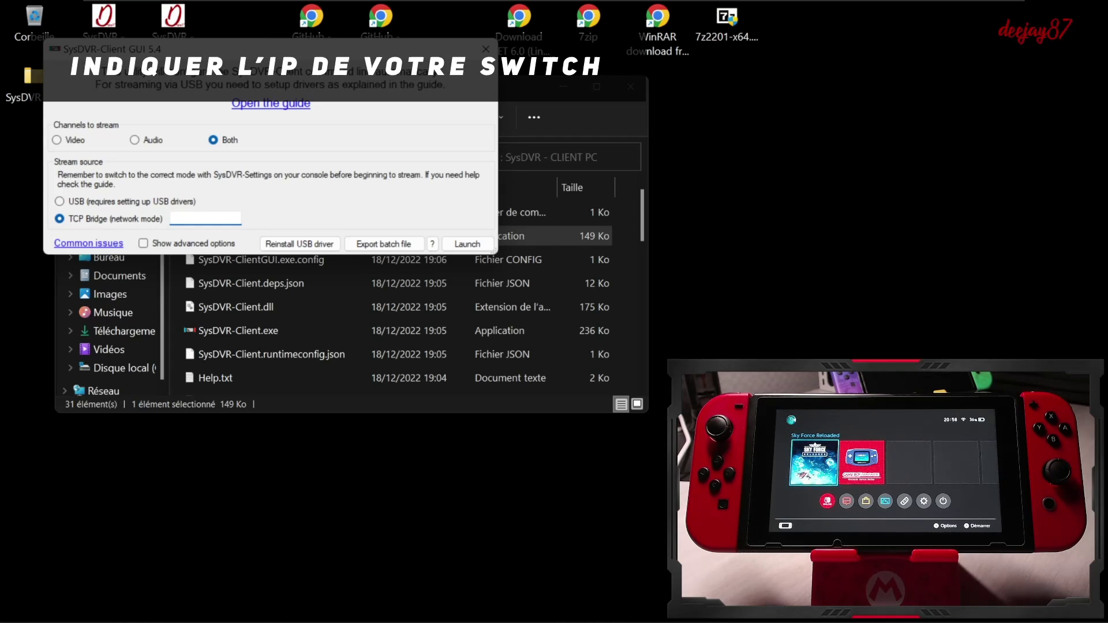
type("192.168.1.15")
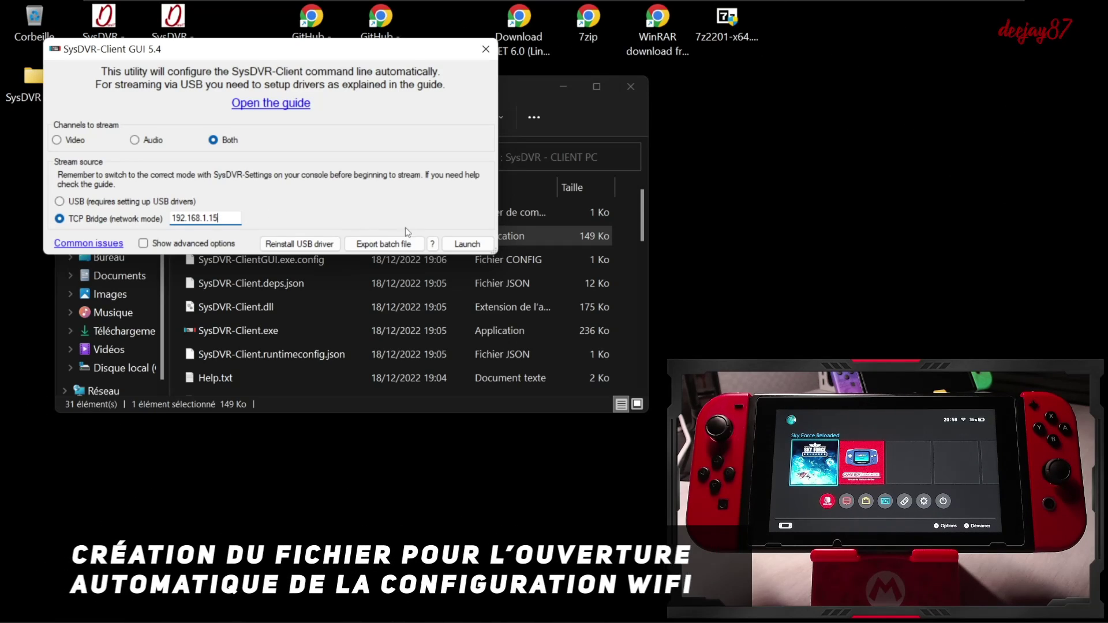
Export the TCP Bridge configuration as SysDVR Launcher WIFI.bat without launching the client, and close the configuration window.
left_click(393, 246)
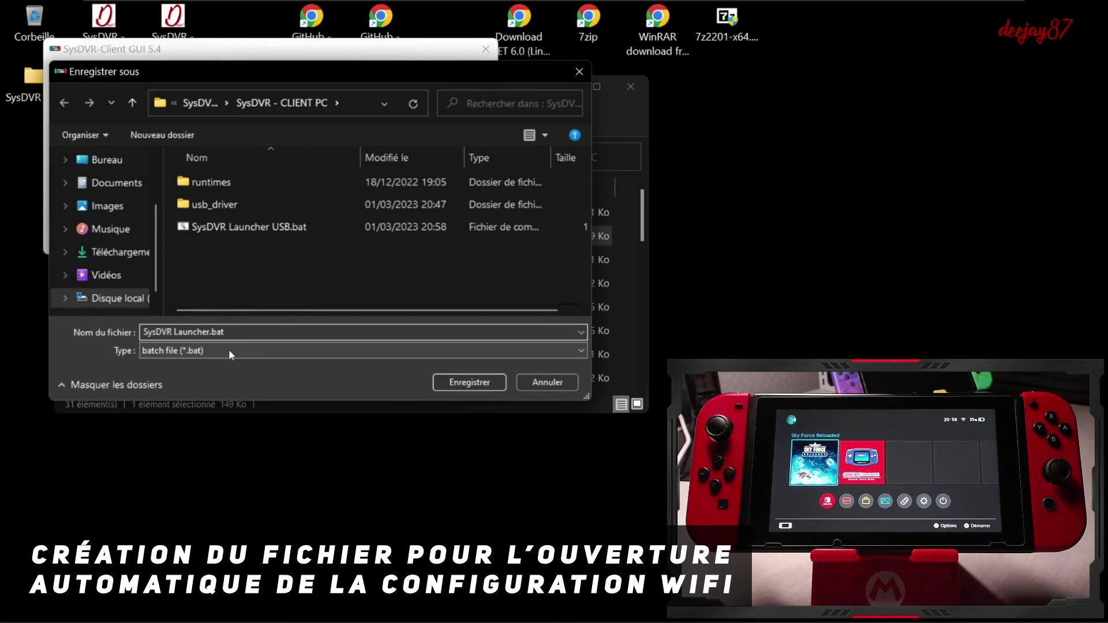
type("w")
key("BackSpace")
type("WIFI")
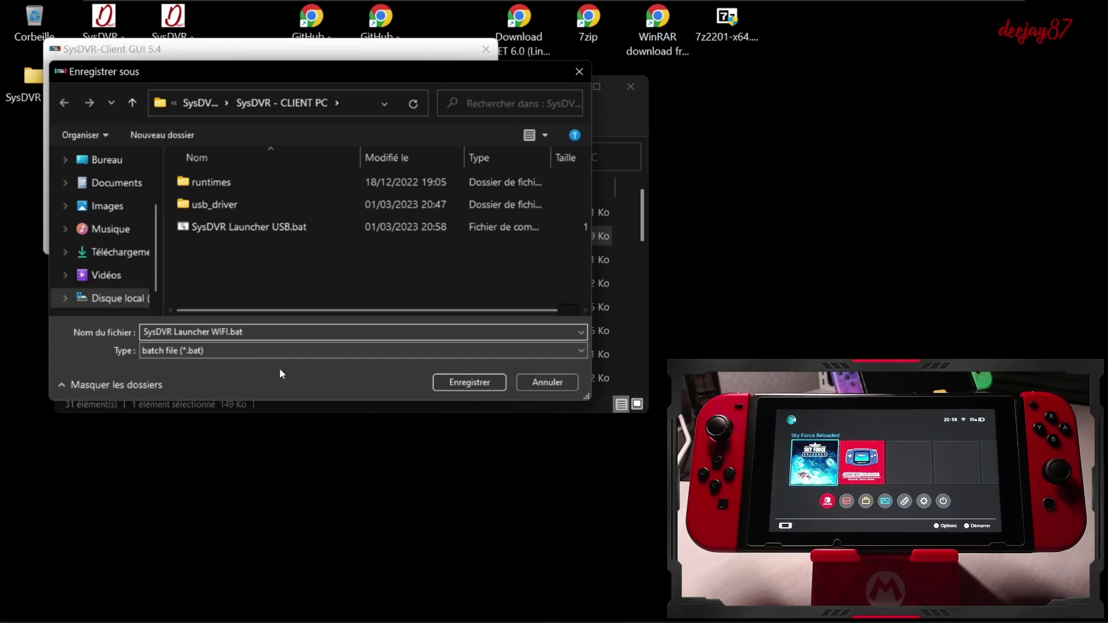
left_click(469, 383)
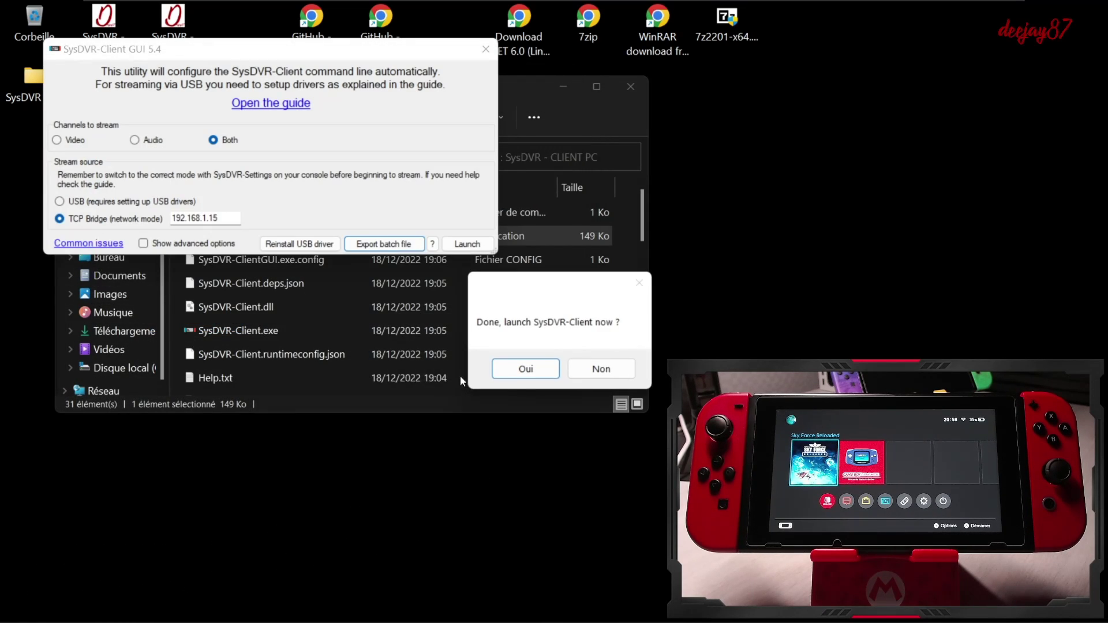
left_click(603, 369)
left_click(486, 50)
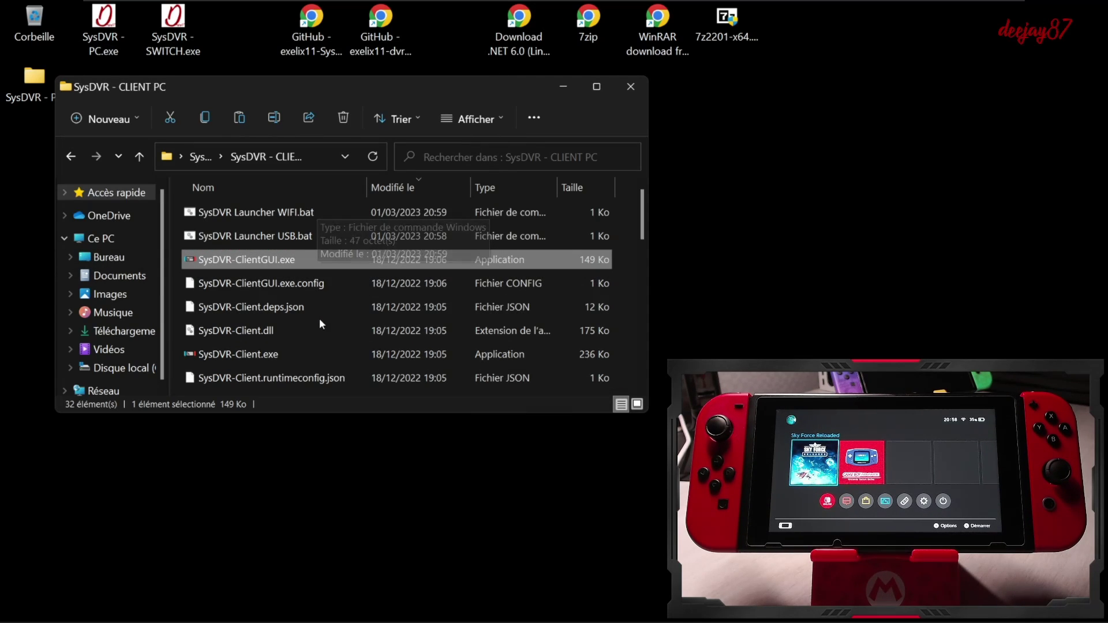
Test the Wi-Fi stream by running SysDVR Launcher WIFI.bat.
left_click(289, 214)
double_click(288, 215)
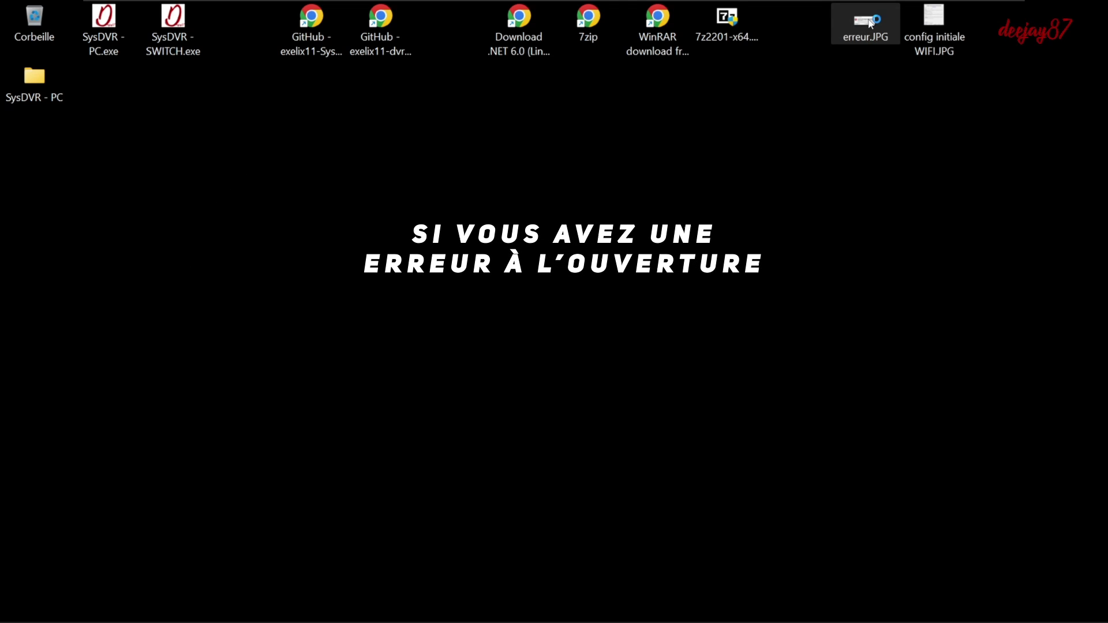
Examine the startup error in erreur.JPG on the desktop and the initial Wi-Fi settings in config initiale WIFI.JPG.
double_click(866, 22)
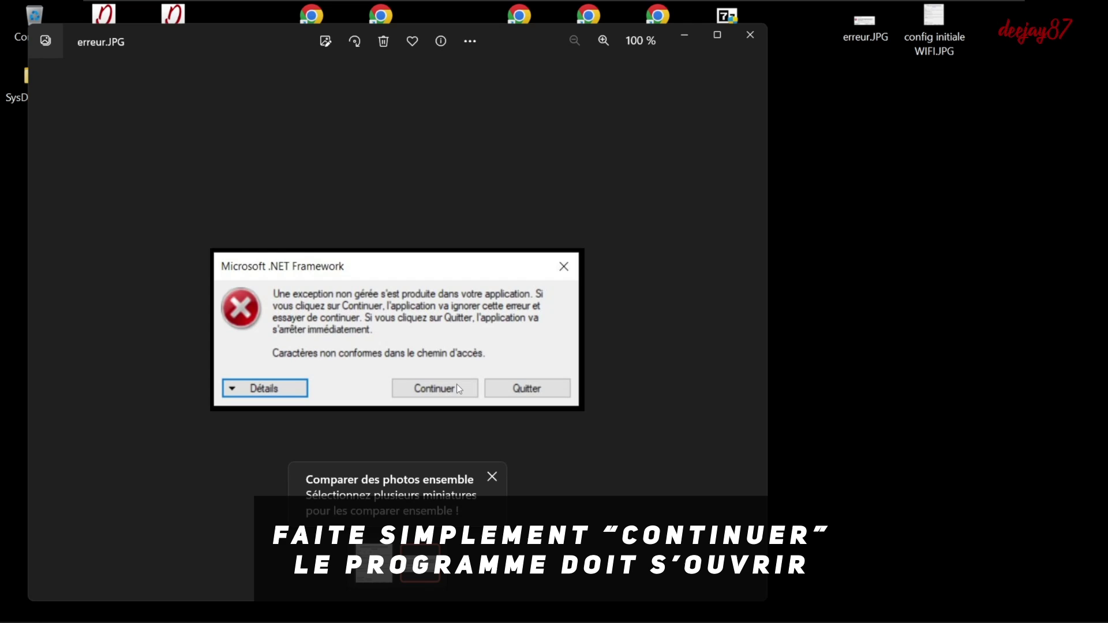
key("Left")
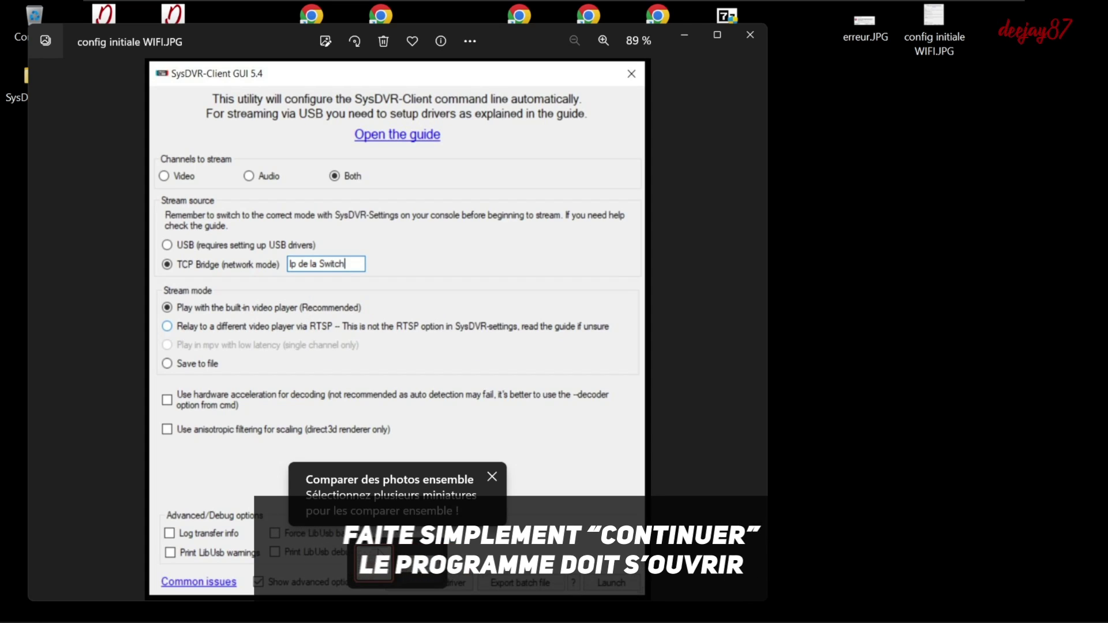